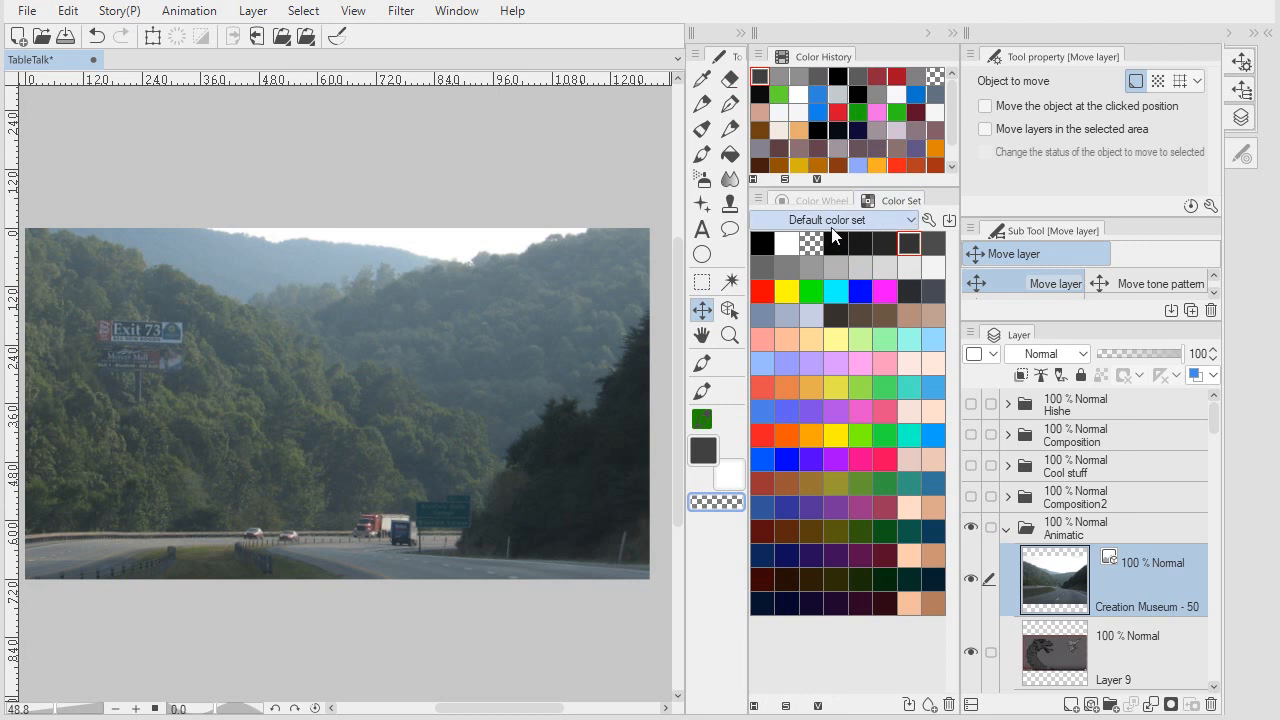
Step: View the Additional color set and the LightGrayish set, returning to the Default color set
left_click(900, 223)
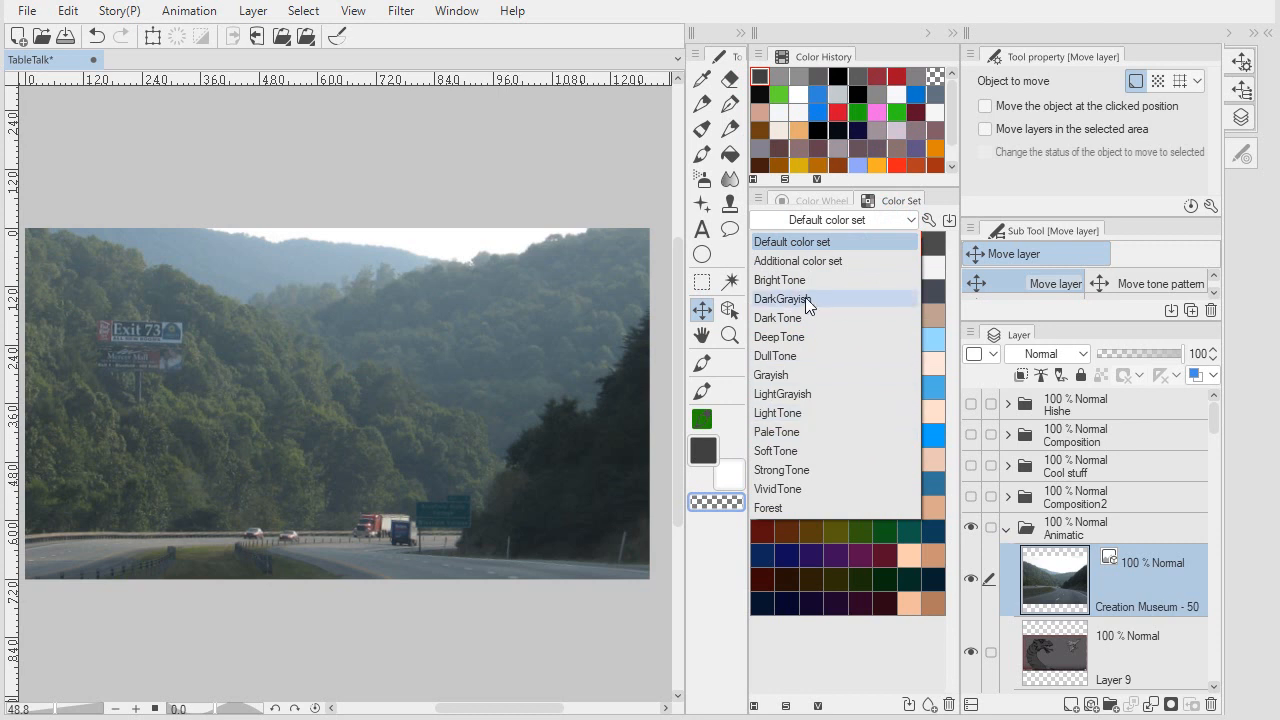
left_click(814, 263)
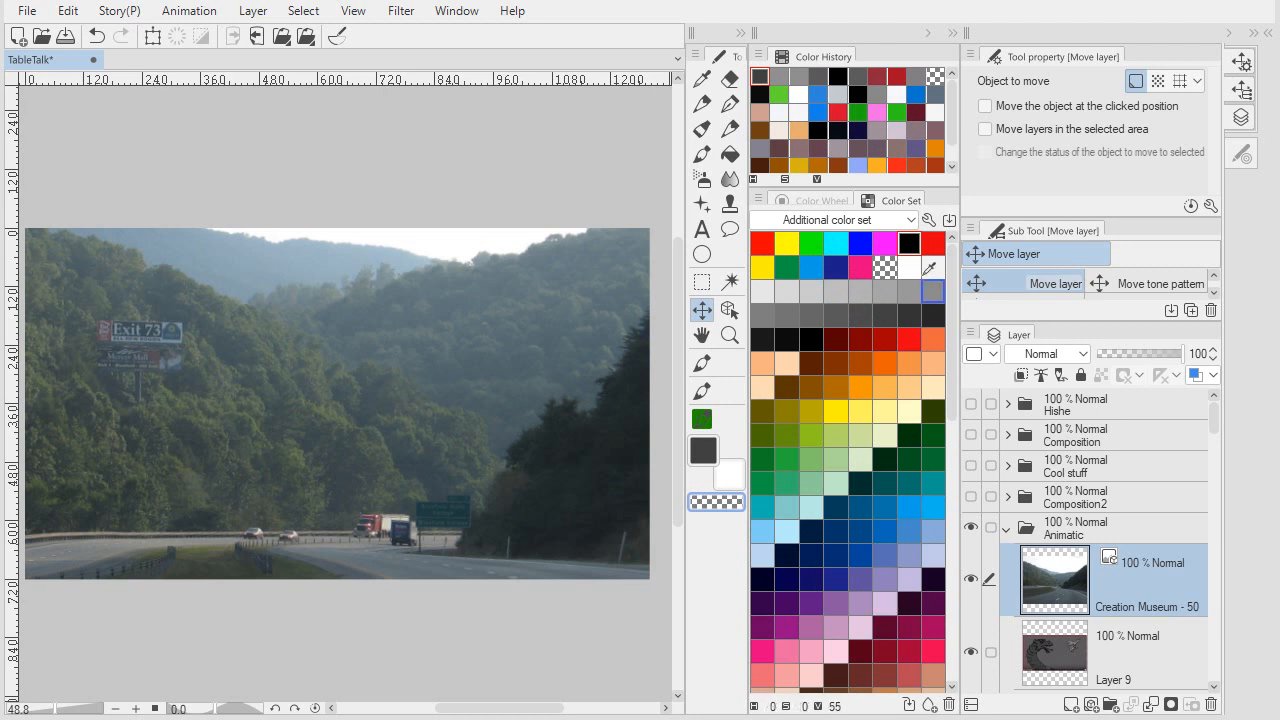
left_click(920, 222)
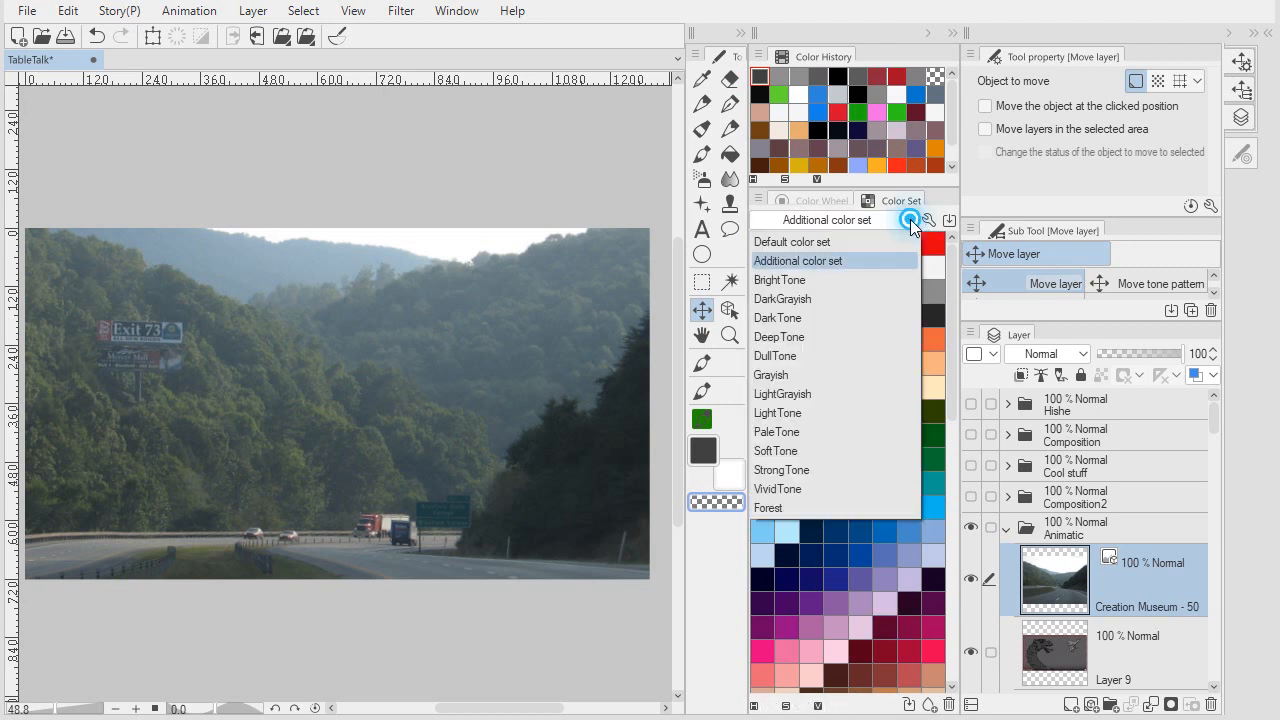
left_click(797, 396)
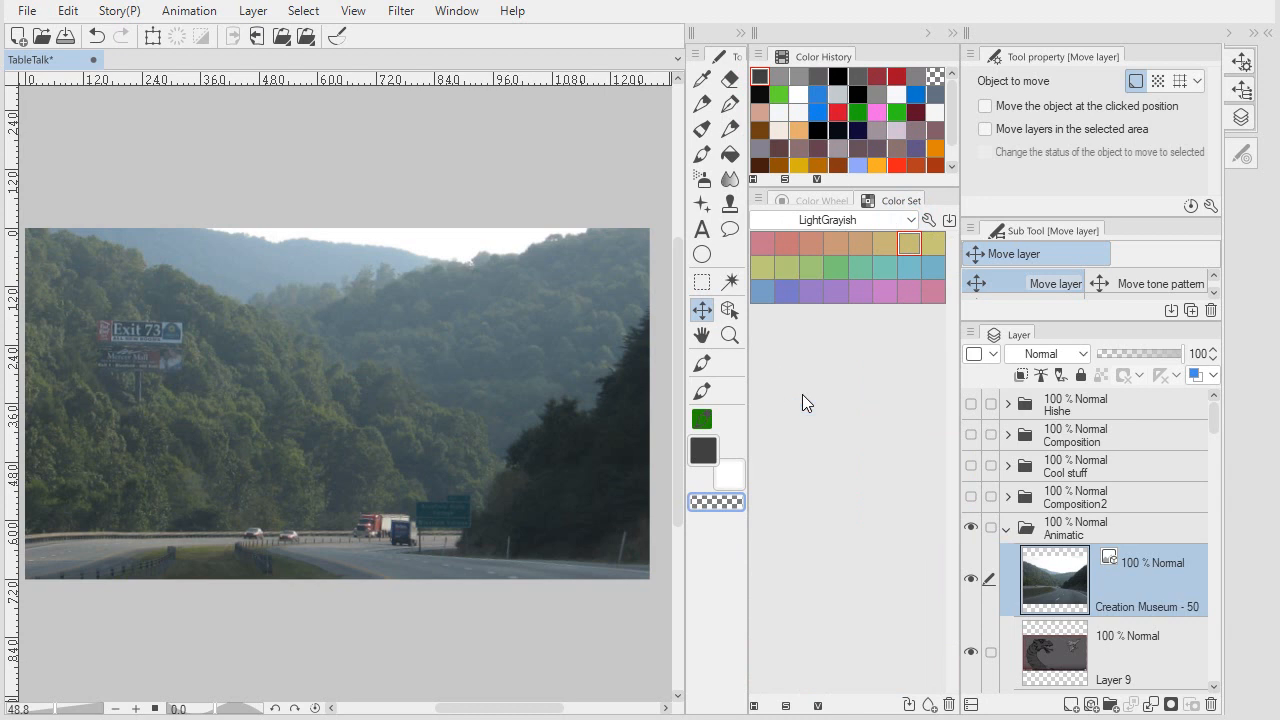
left_click(903, 225)
left_click(788, 243)
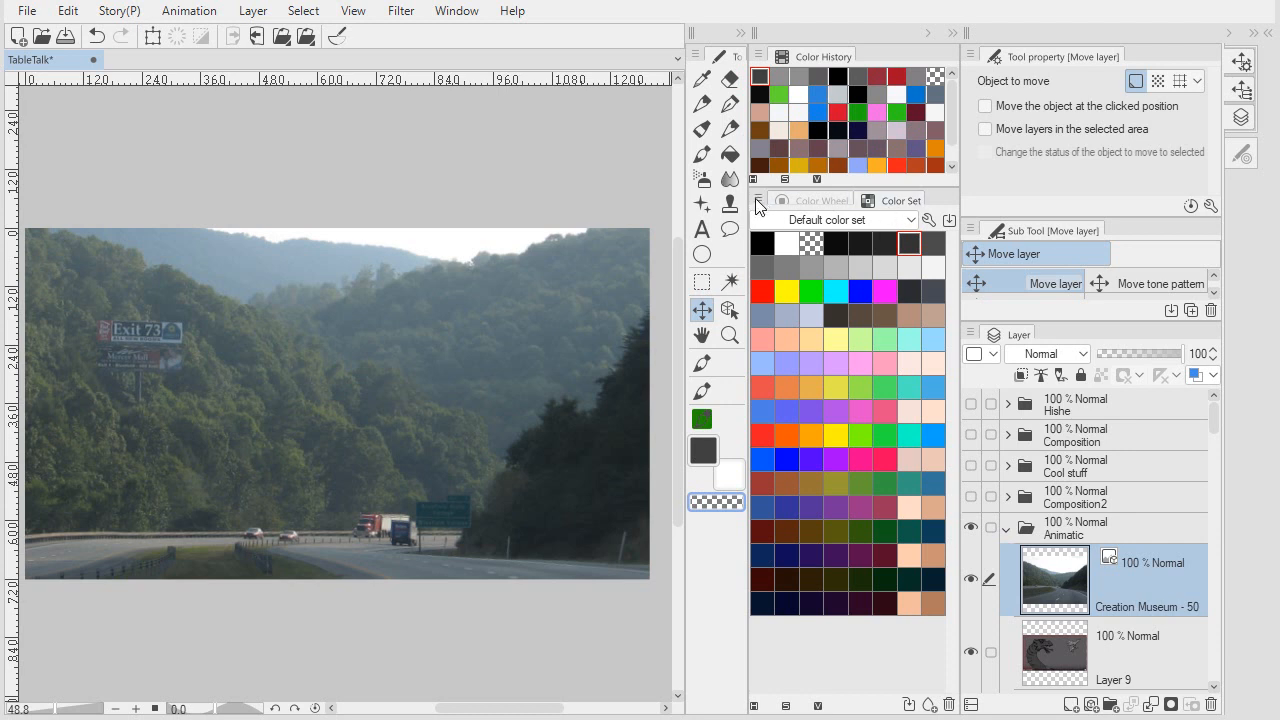
Step: Try the ex-small swatch size for the color set and restore the large size
left_click(759, 204)
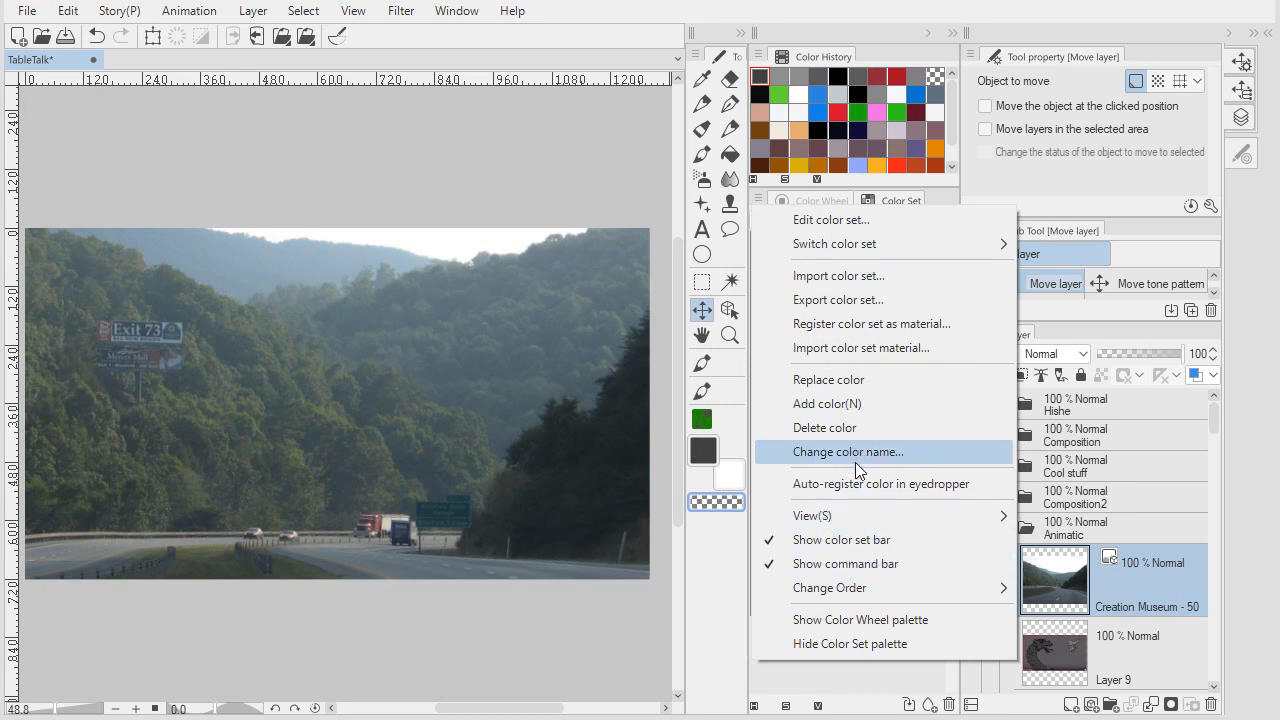
mouse_move(845, 520)
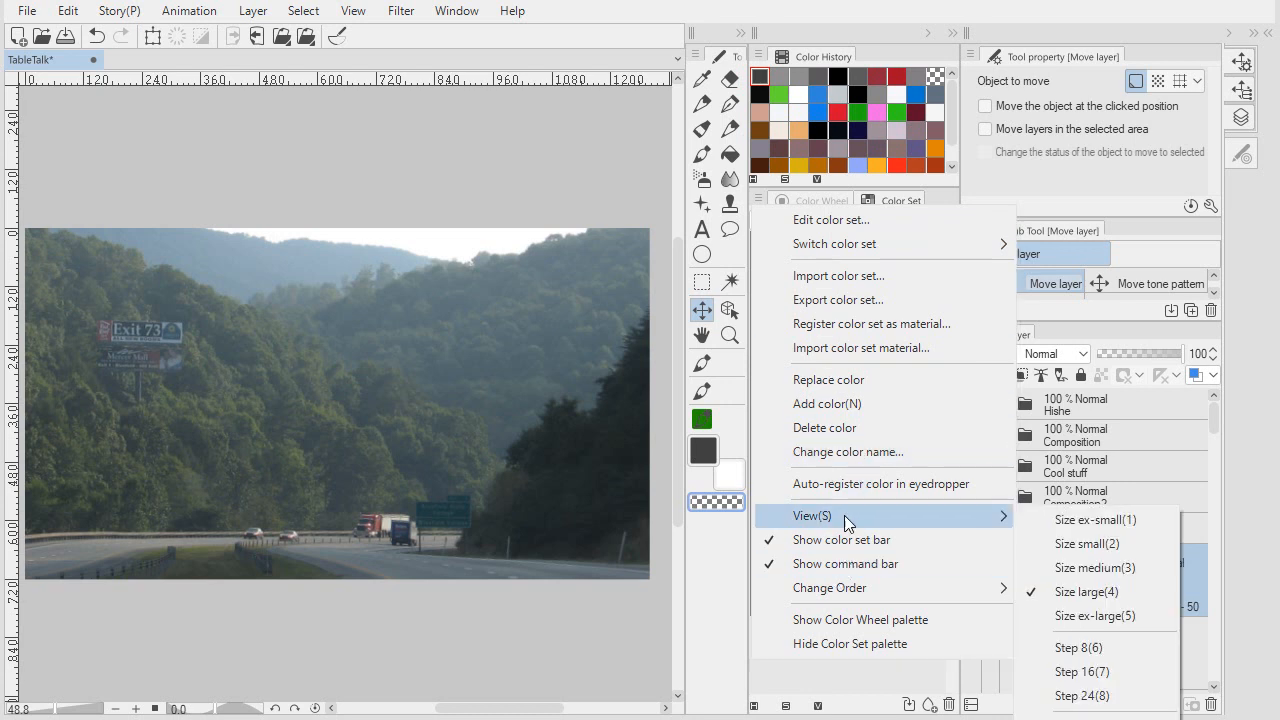
left_click(1088, 520)
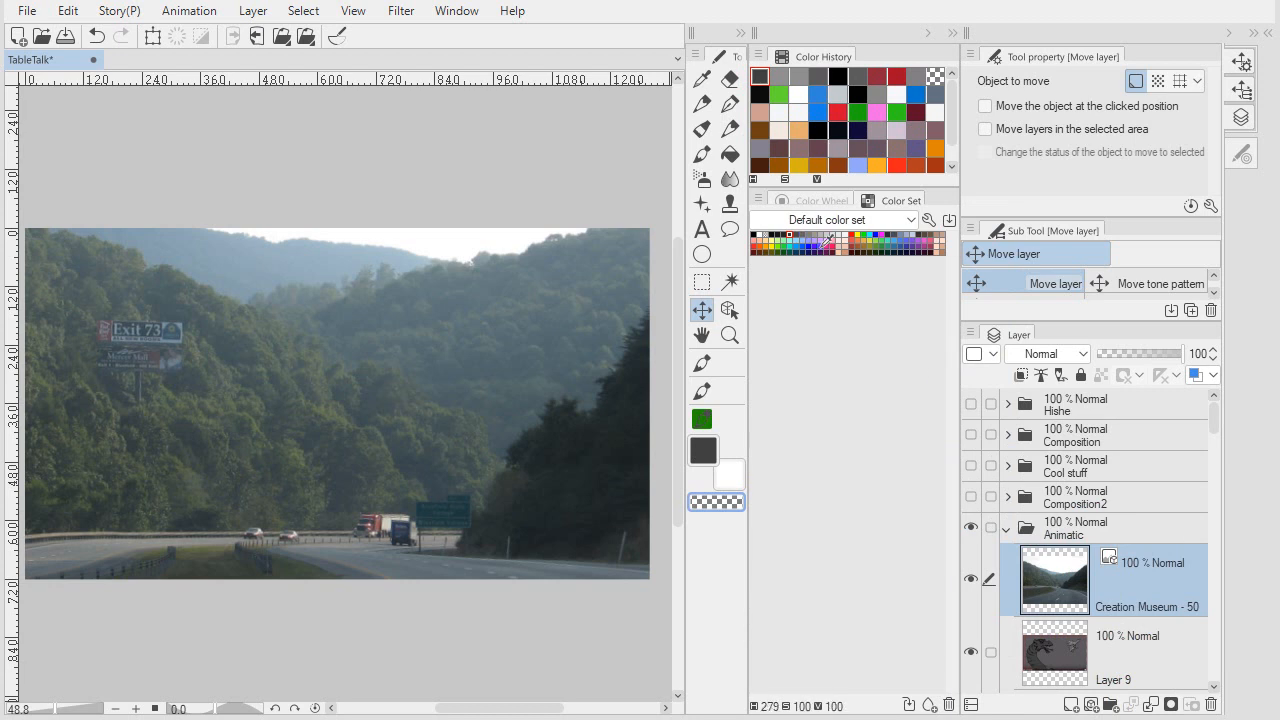
left_click(759, 200)
mouse_move(846, 516)
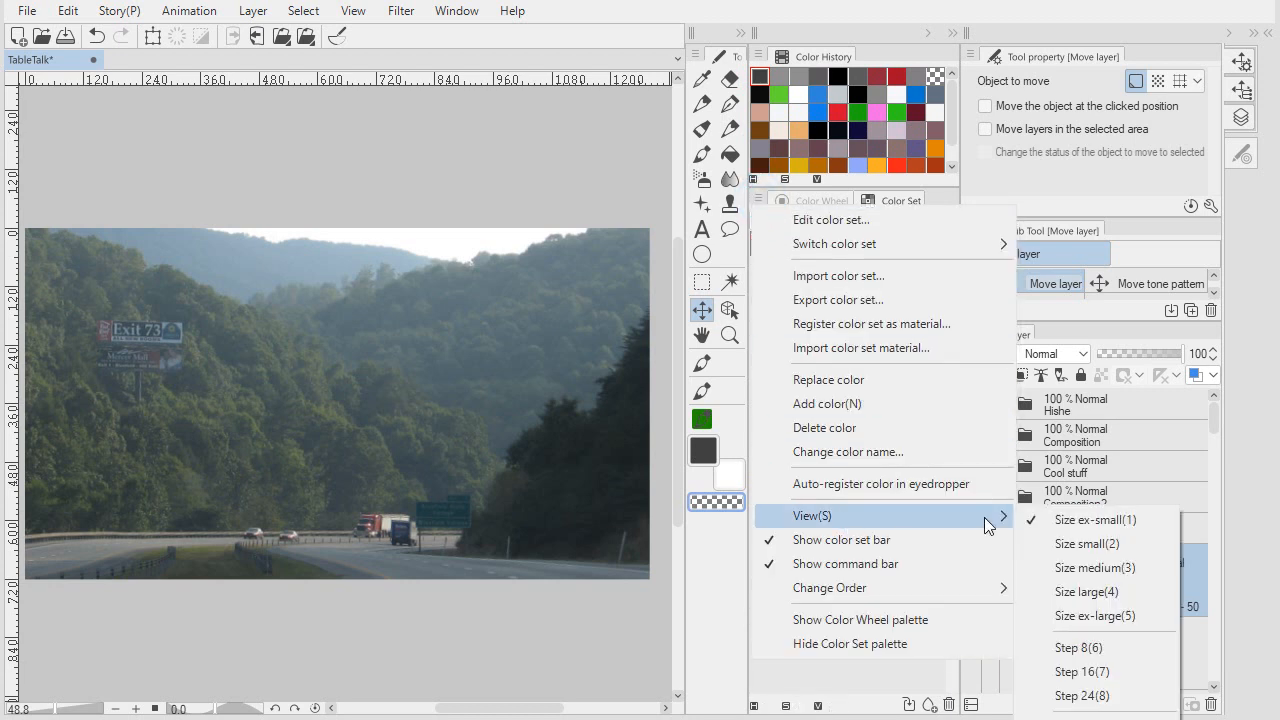
left_click(1098, 591)
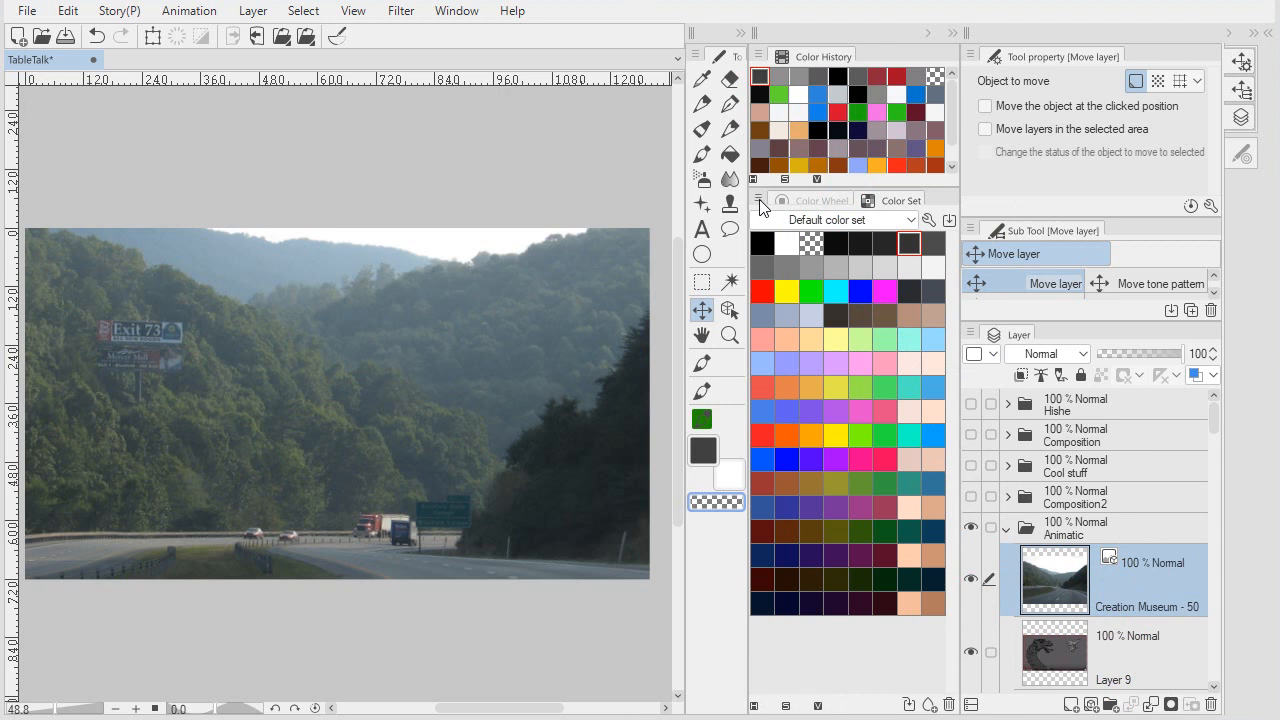
Step: Add an empty color set with the name New color set and make it the current set
left_click(929, 221)
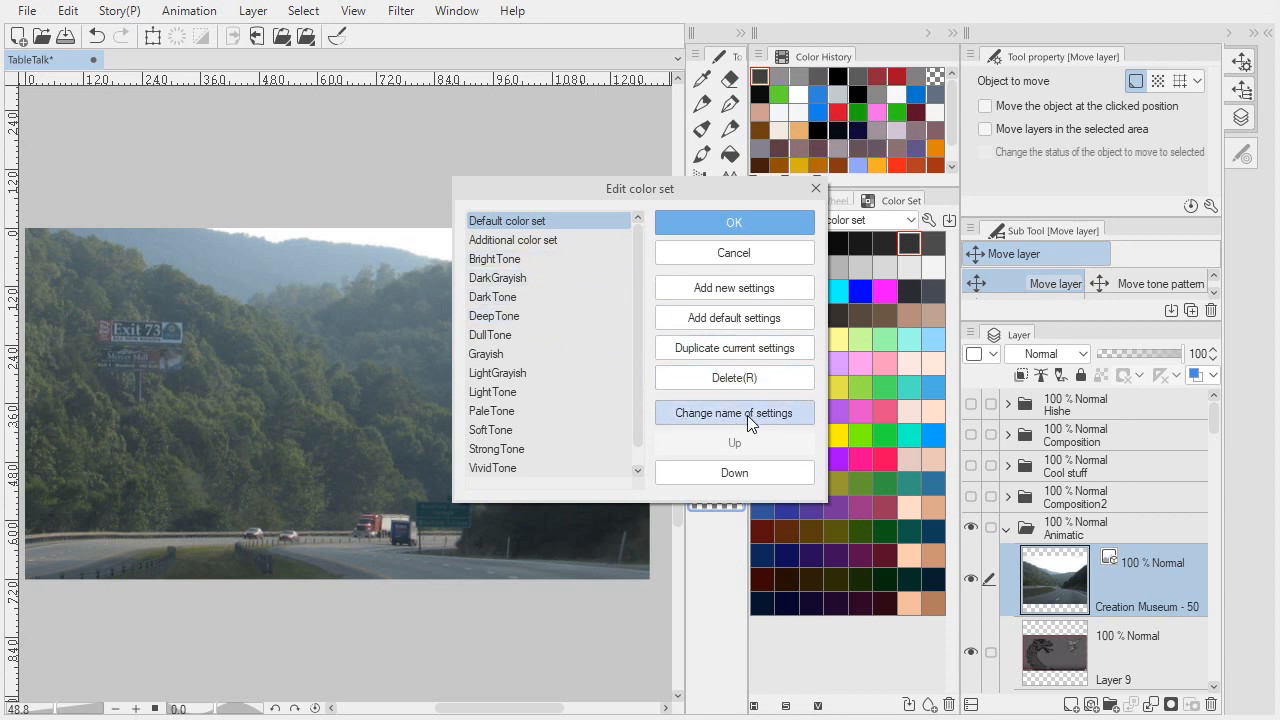
left_click(747, 292)
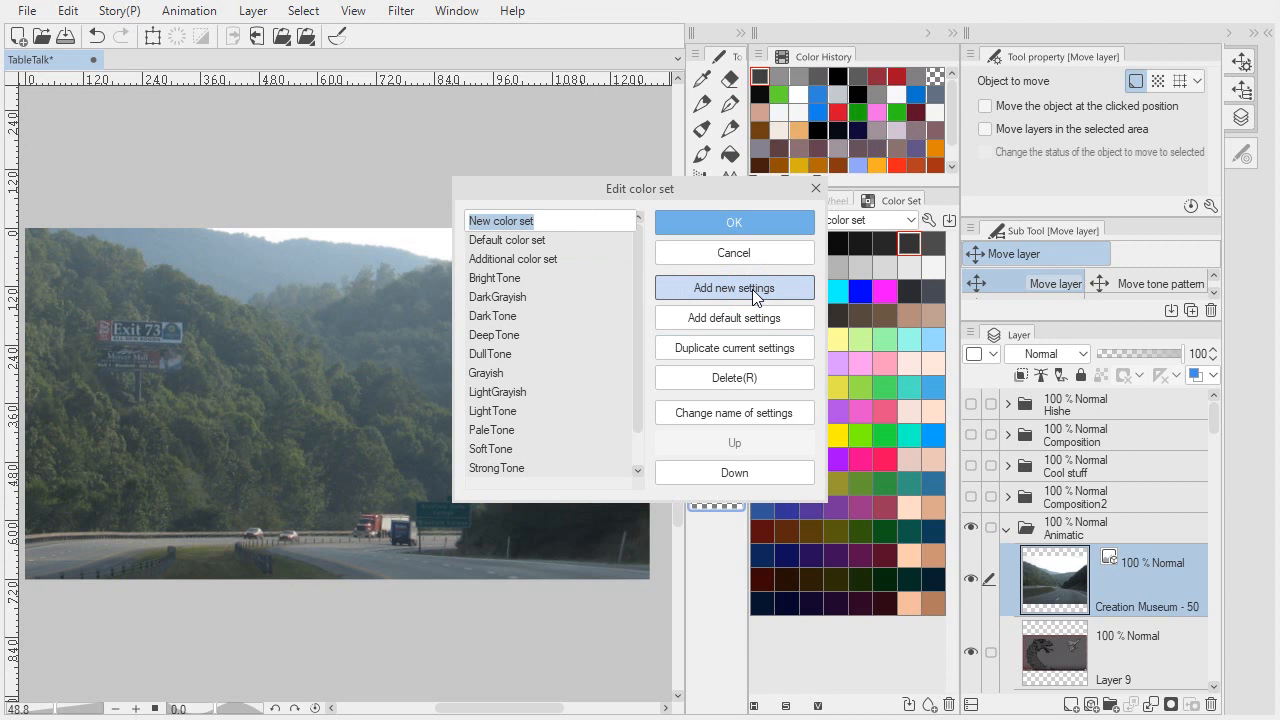
left_click(740, 222)
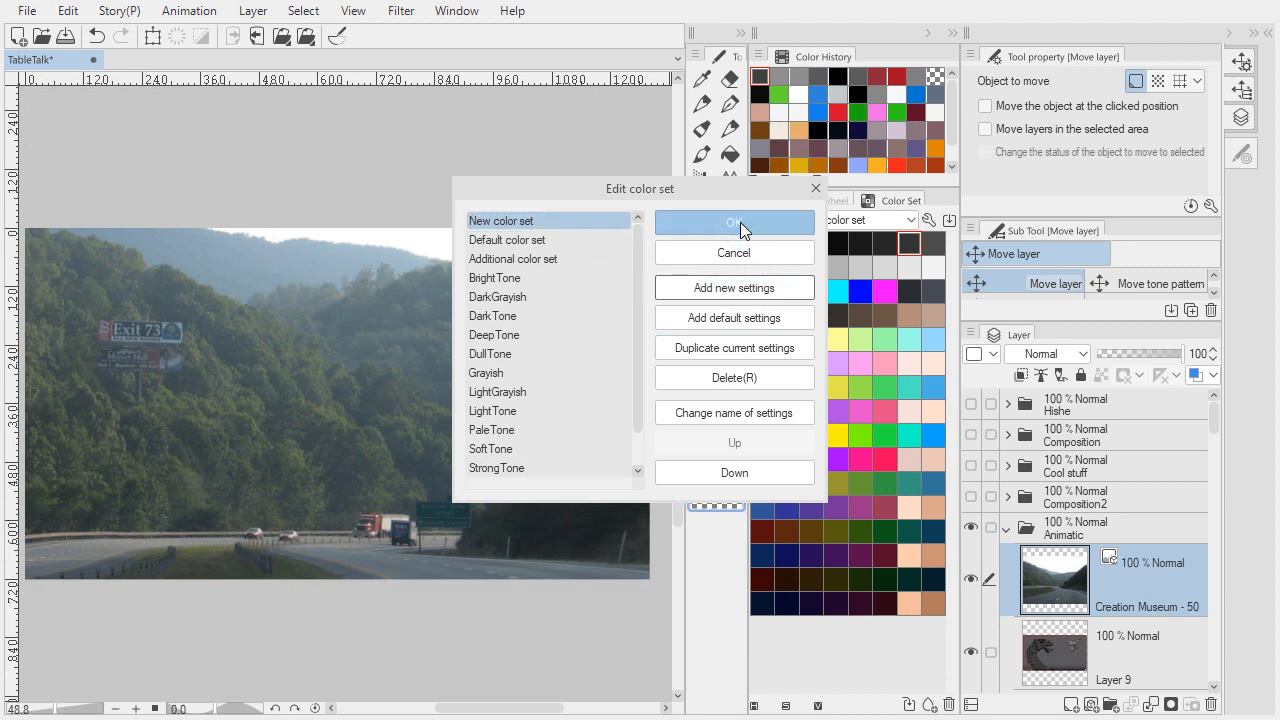
left_click(738, 222)
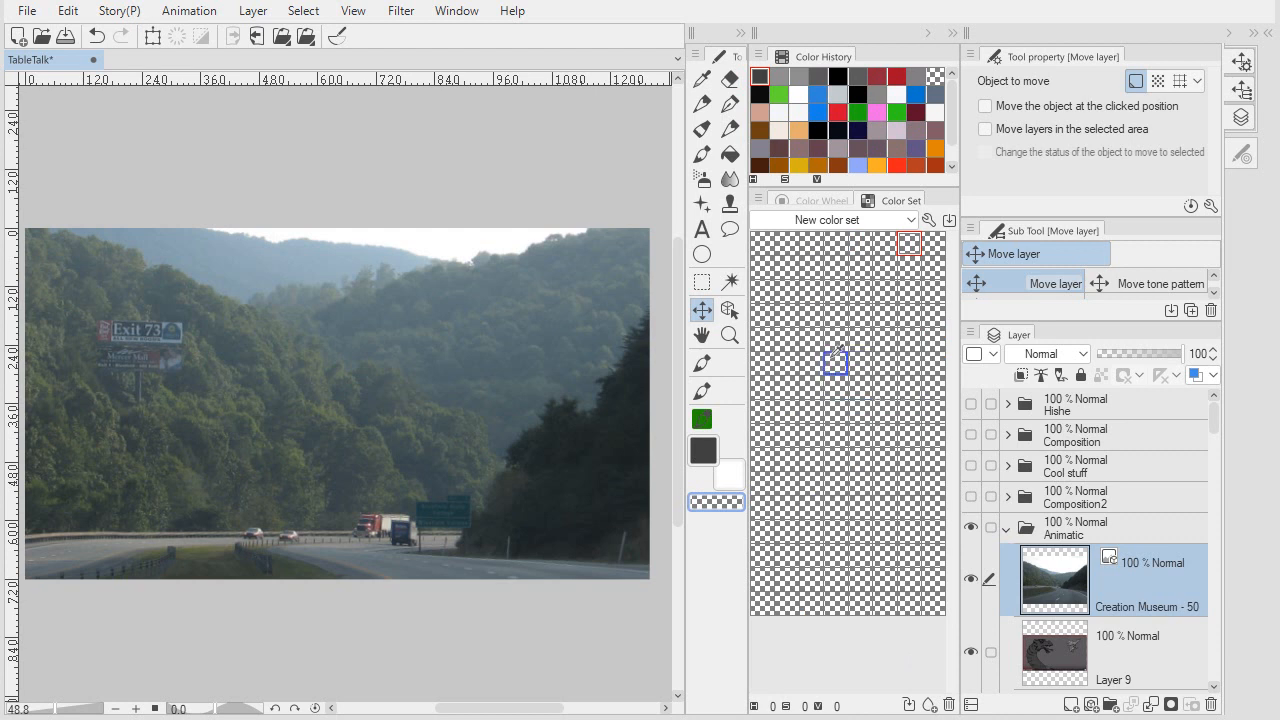
left_click(929, 222)
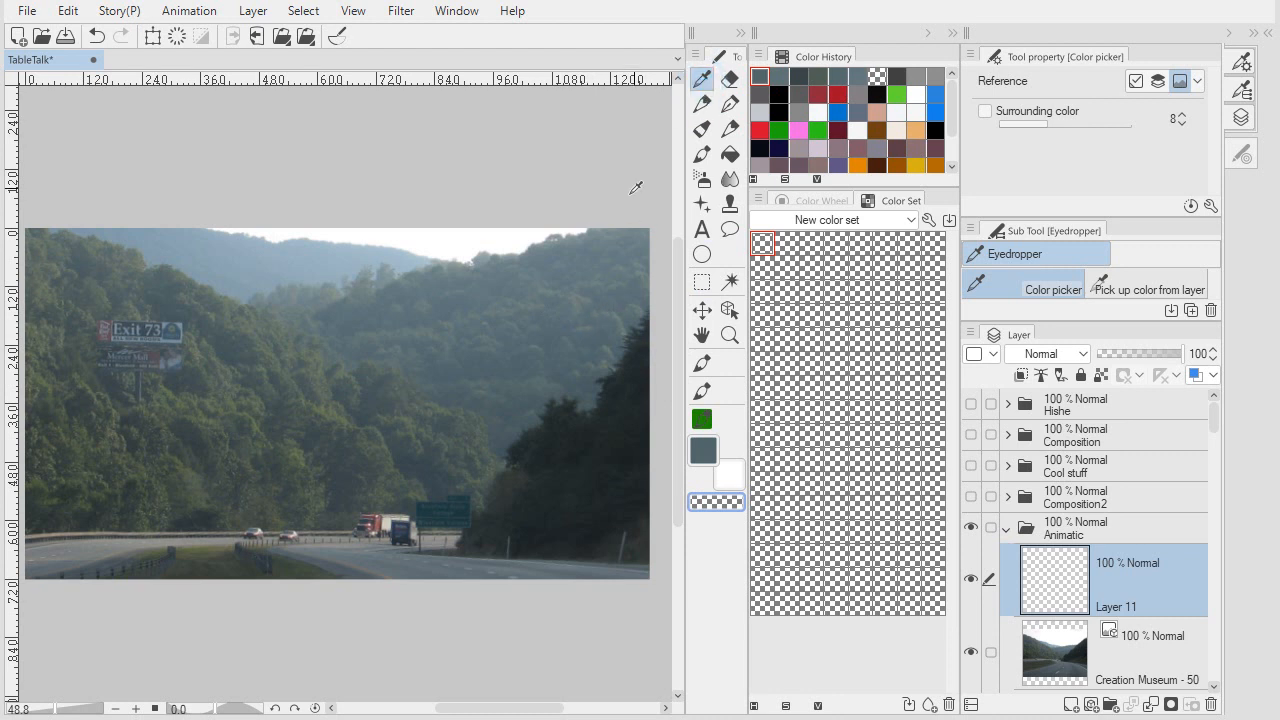
Step: Sample two colors from the photo's hillside with the Eyedropper and select the second empty swatch
left_click(516, 285)
left_click(487, 404)
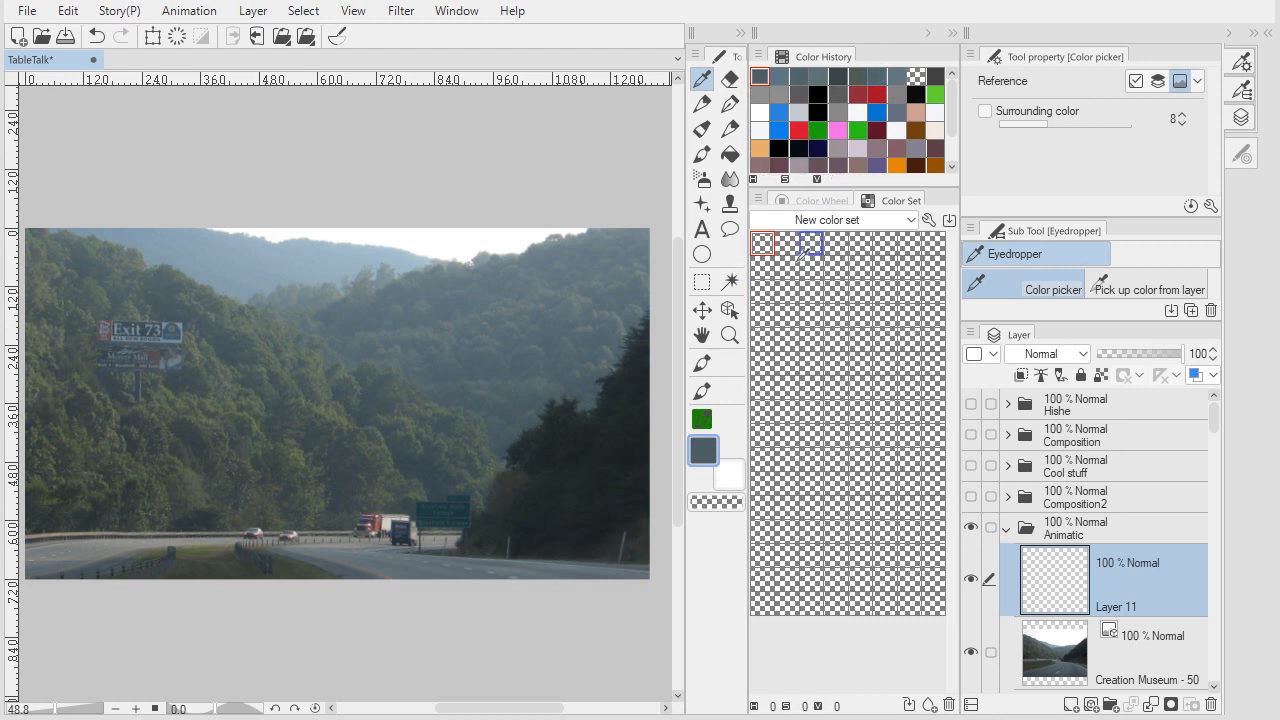
left_click(786, 244)
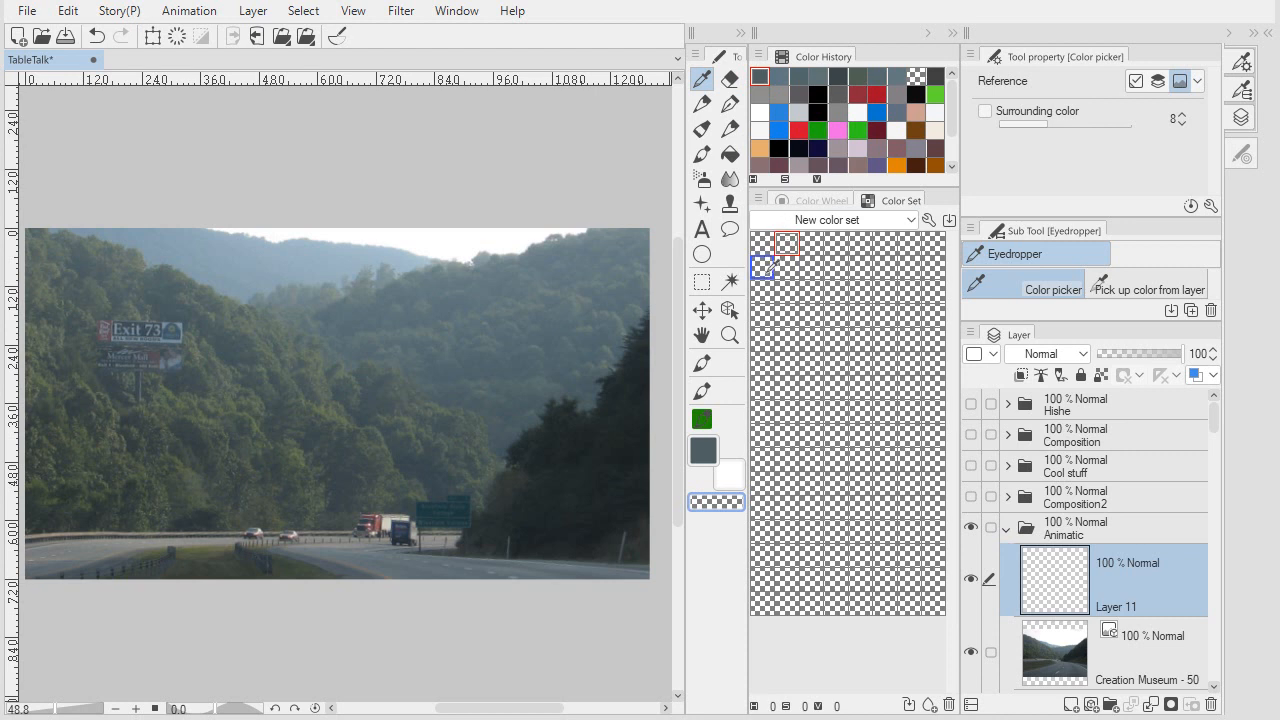
Step: Enable automatic registration of eyedropper colors, with the first empty swatch of the new set as the starting slot
left_click(759, 201)
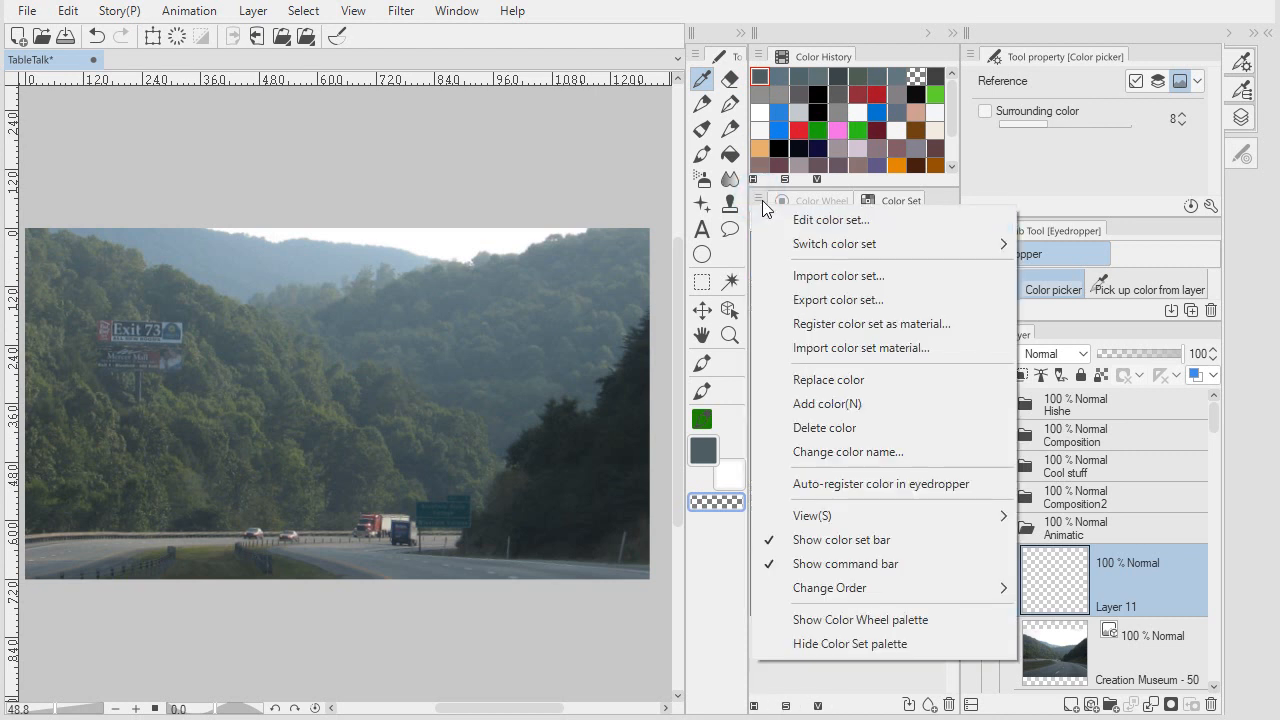
left_click(847, 486)
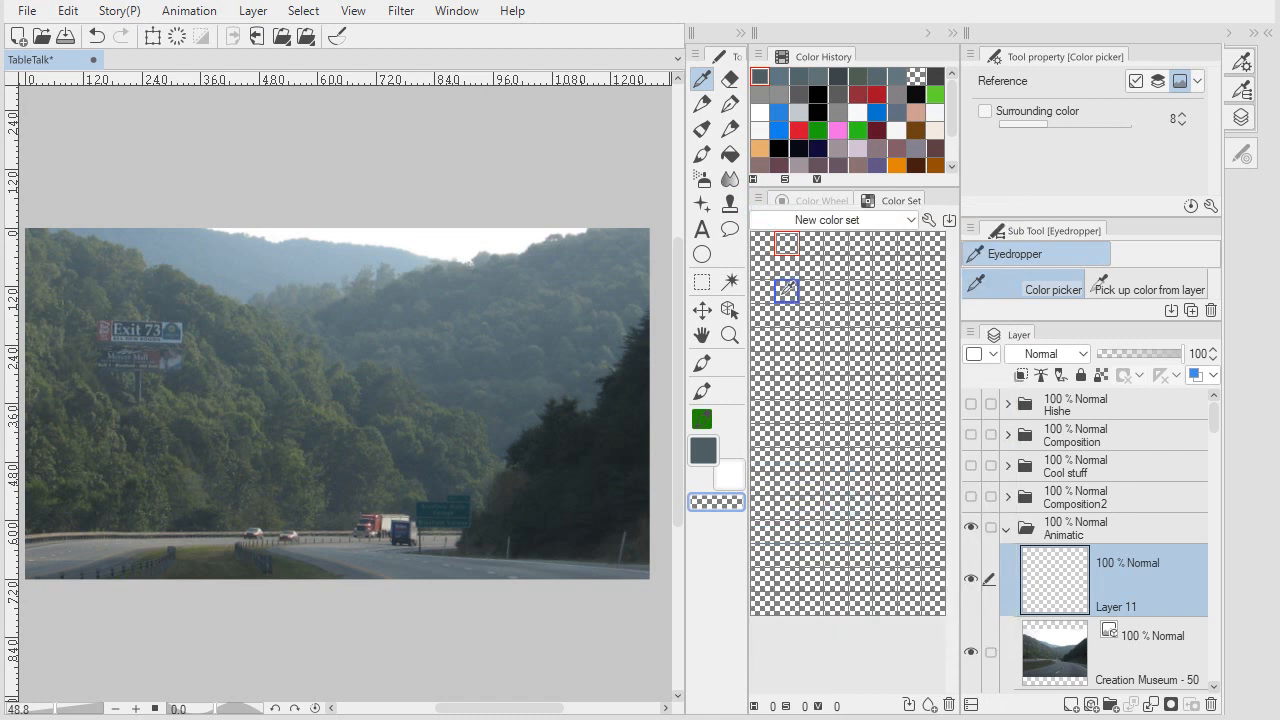
left_click(759, 249)
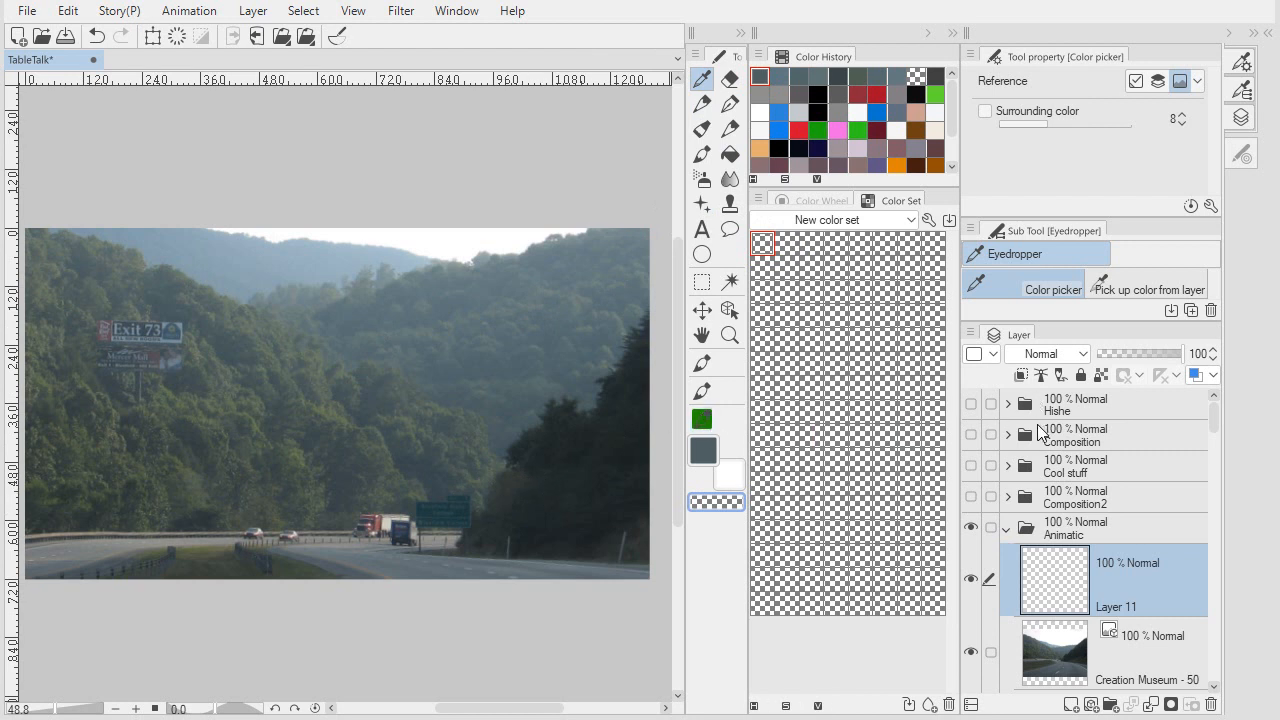
Step: Sample the truck's red, the forest green, the hazy mountain blue, the white sky and the road gray into the new color set
left_click(374, 522)
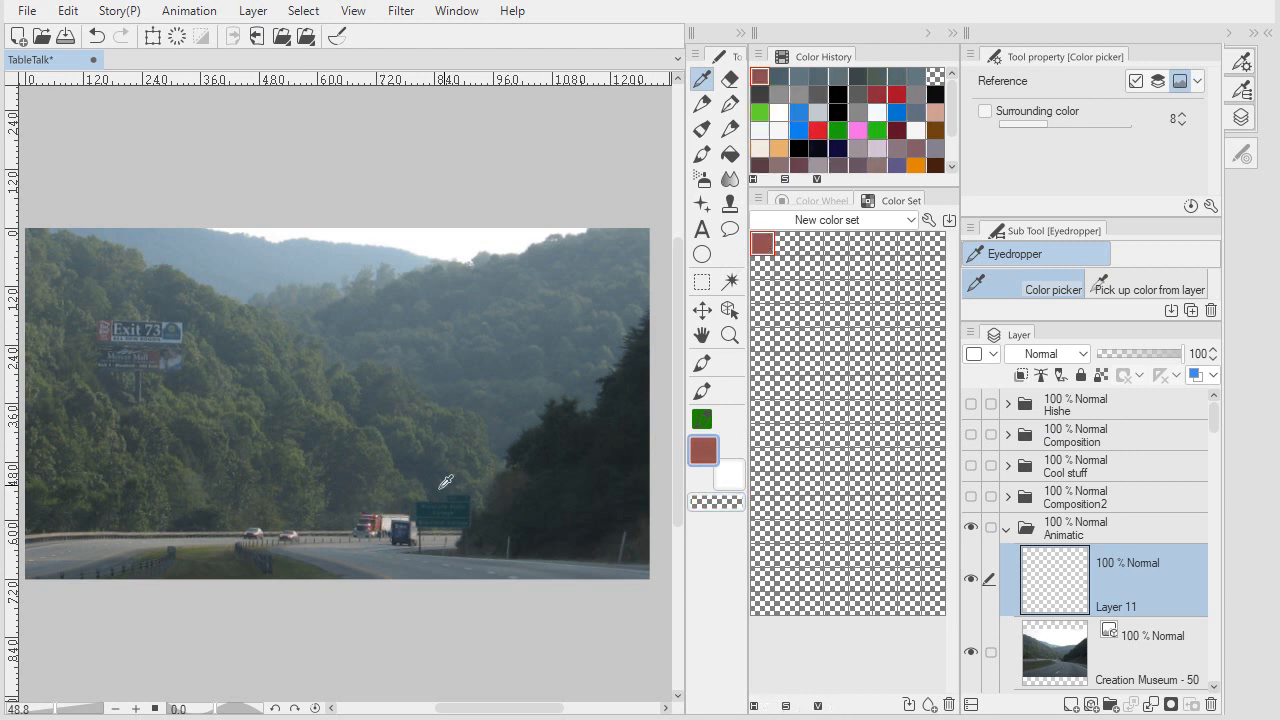
left_click(251, 446)
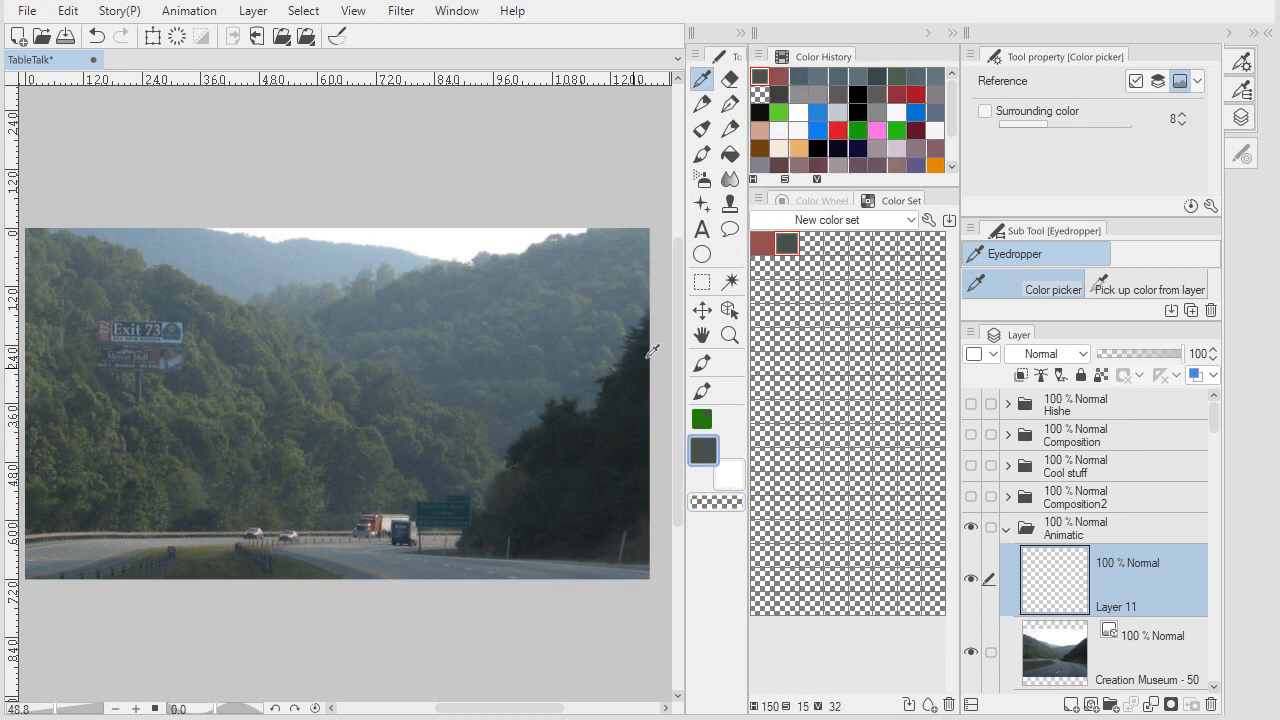
left_click(334, 259)
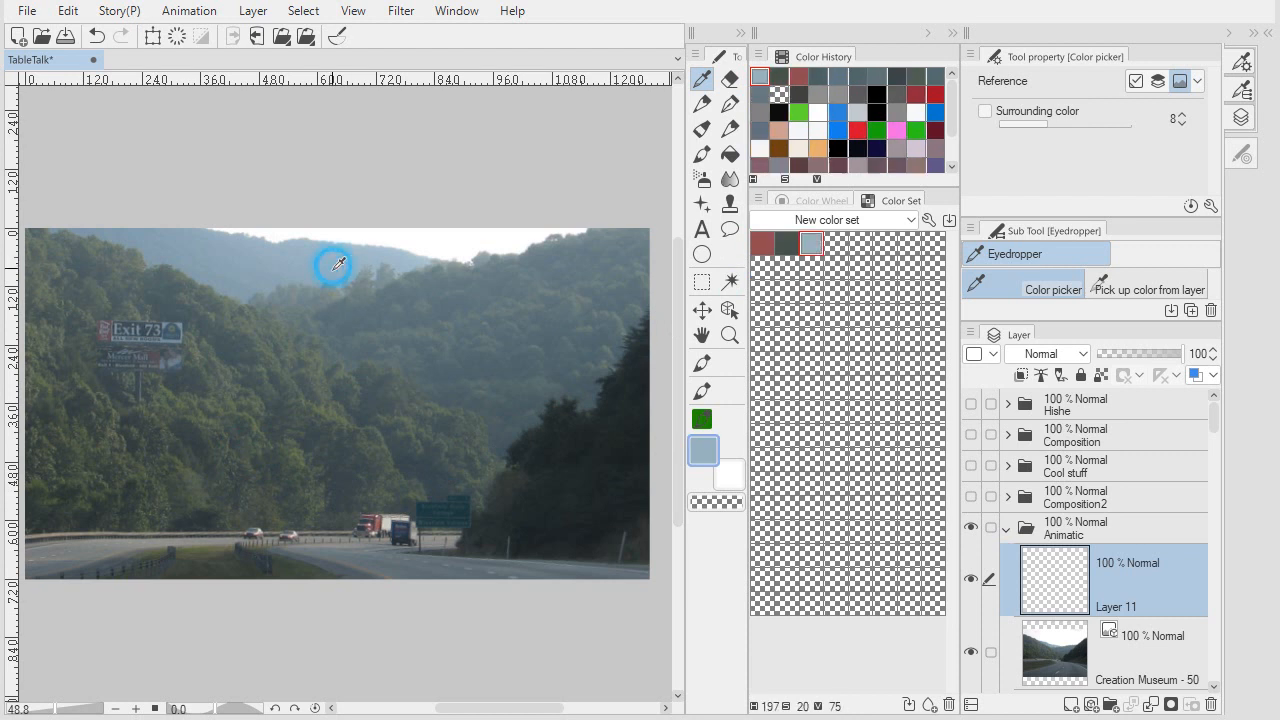
left_click(488, 250)
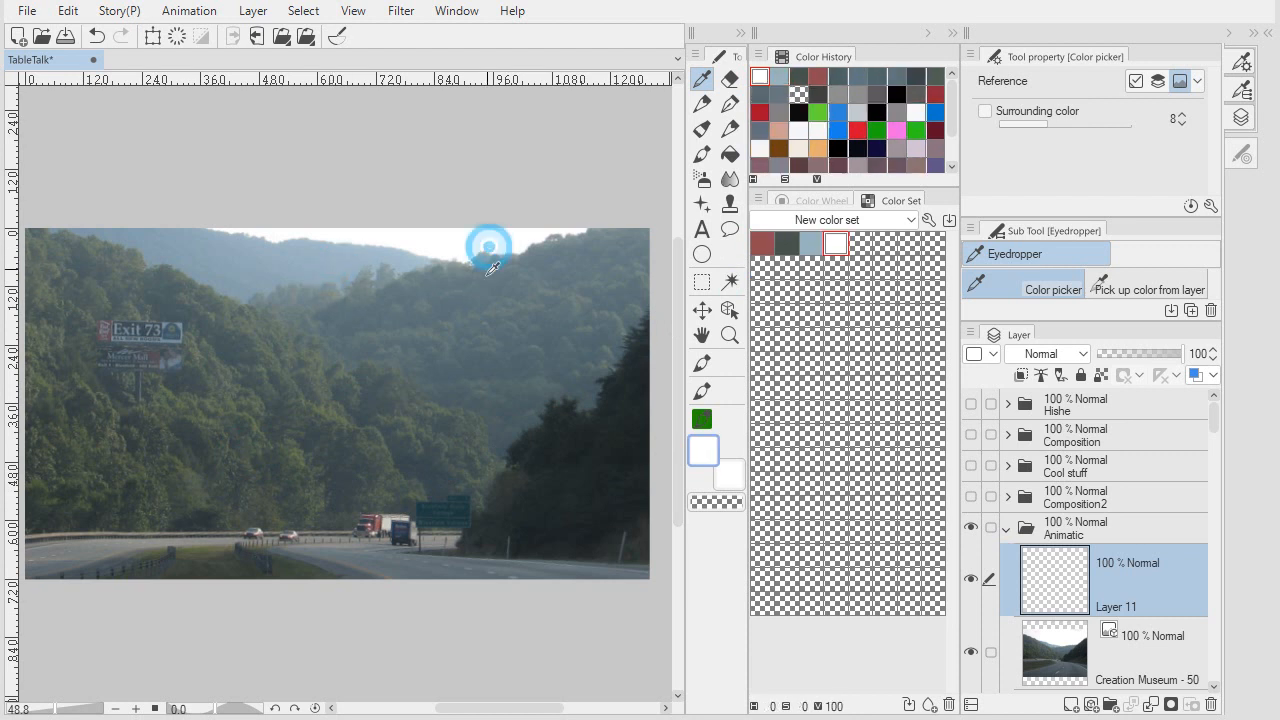
left_click(369, 552)
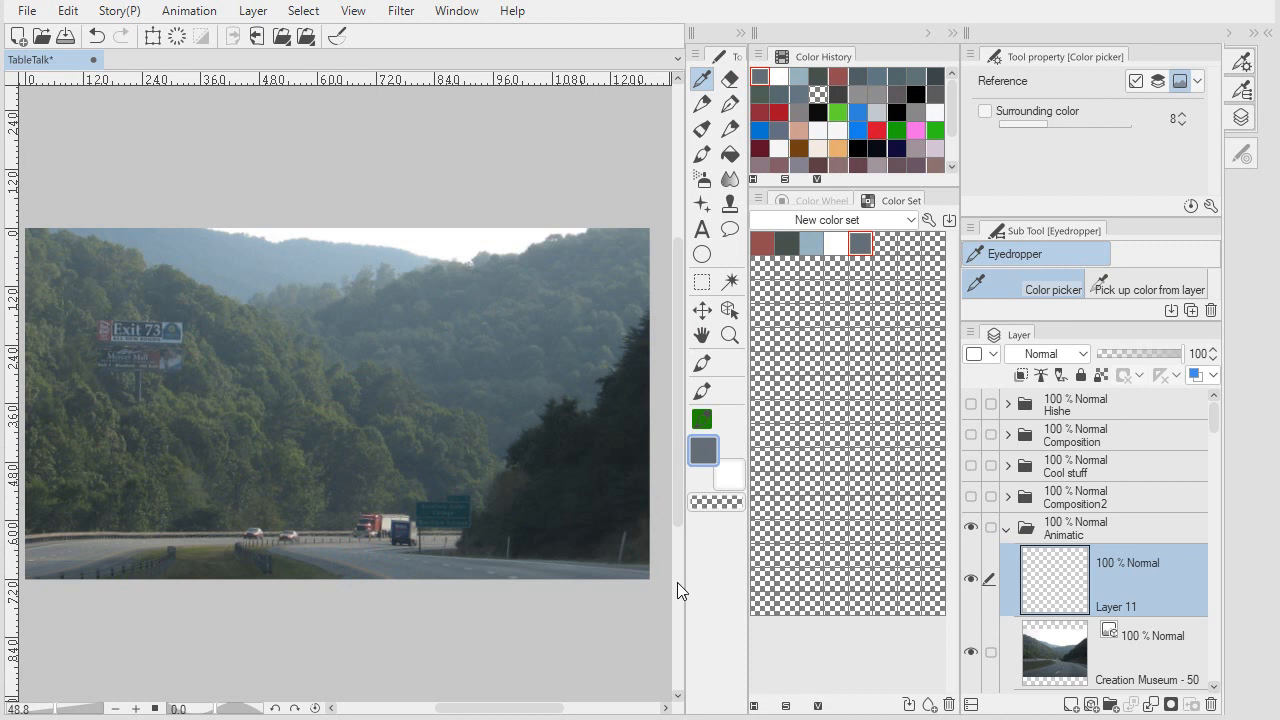
Step: Set the swatch reordering method to Drag and rearrange the swatches as dark green, gray, light blue, white and red
left_click(757, 203)
mouse_move(866, 592)
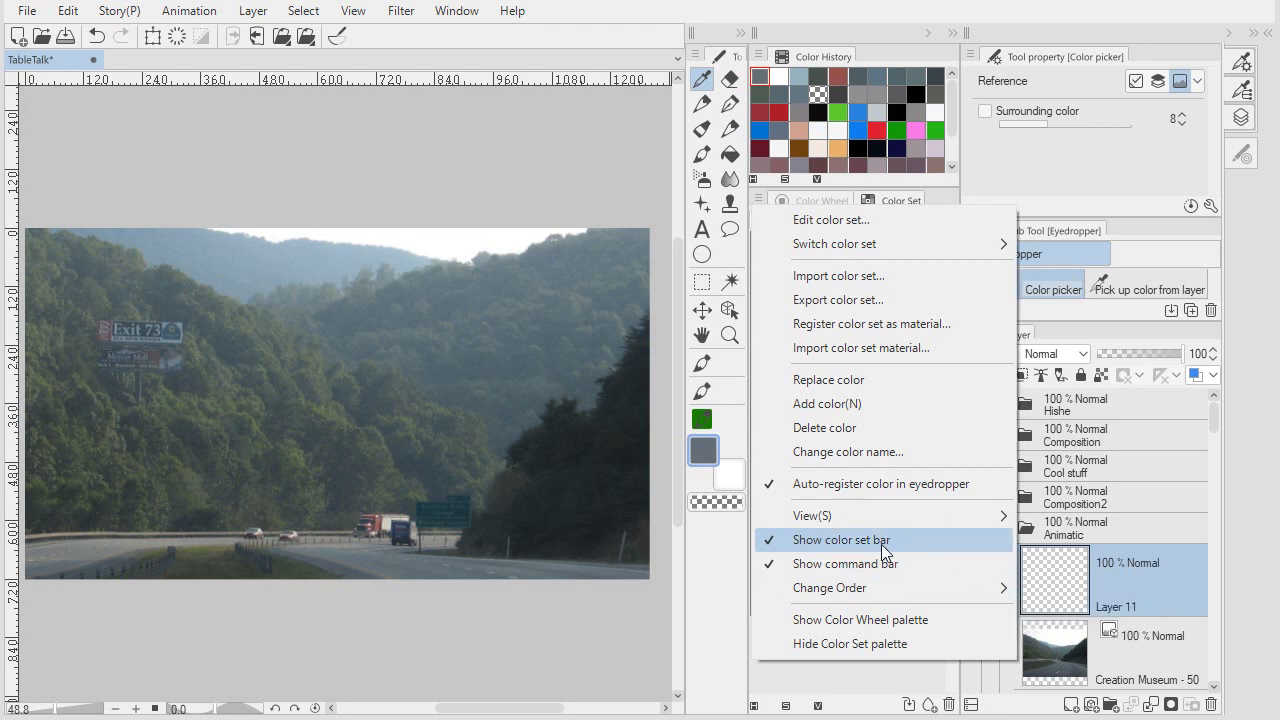
mouse_move(928, 588)
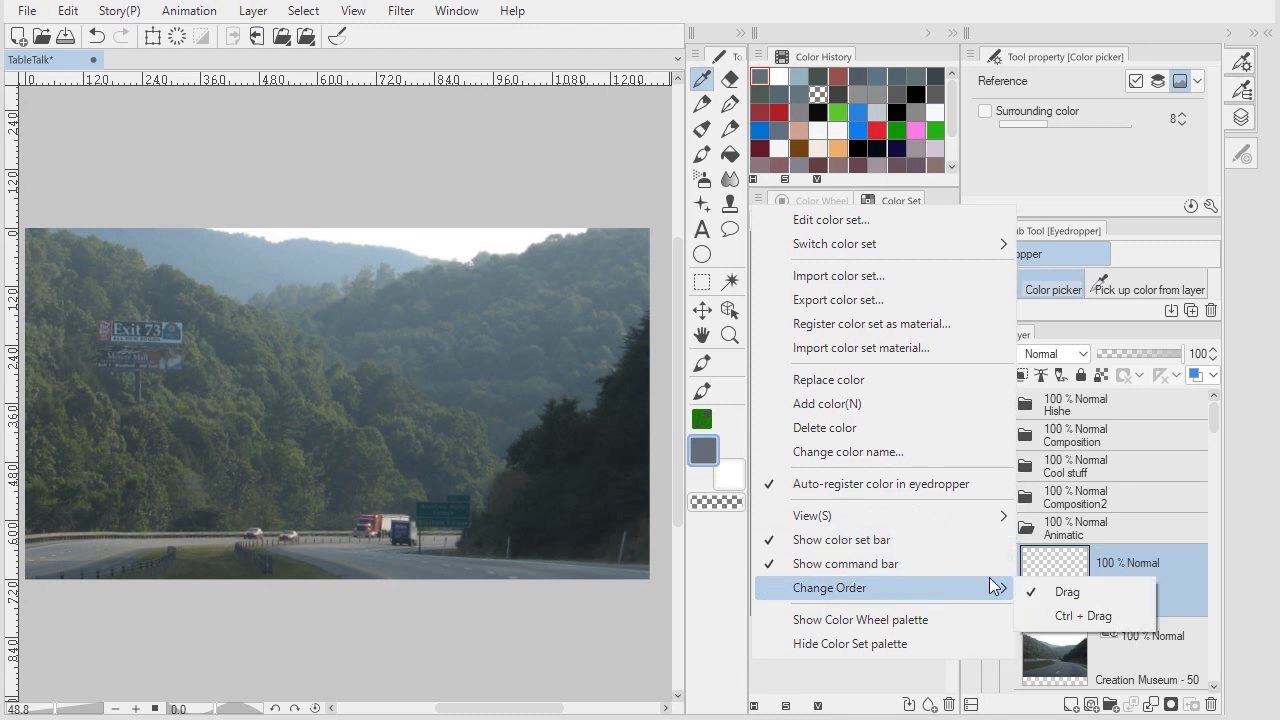
left_click(1097, 592)
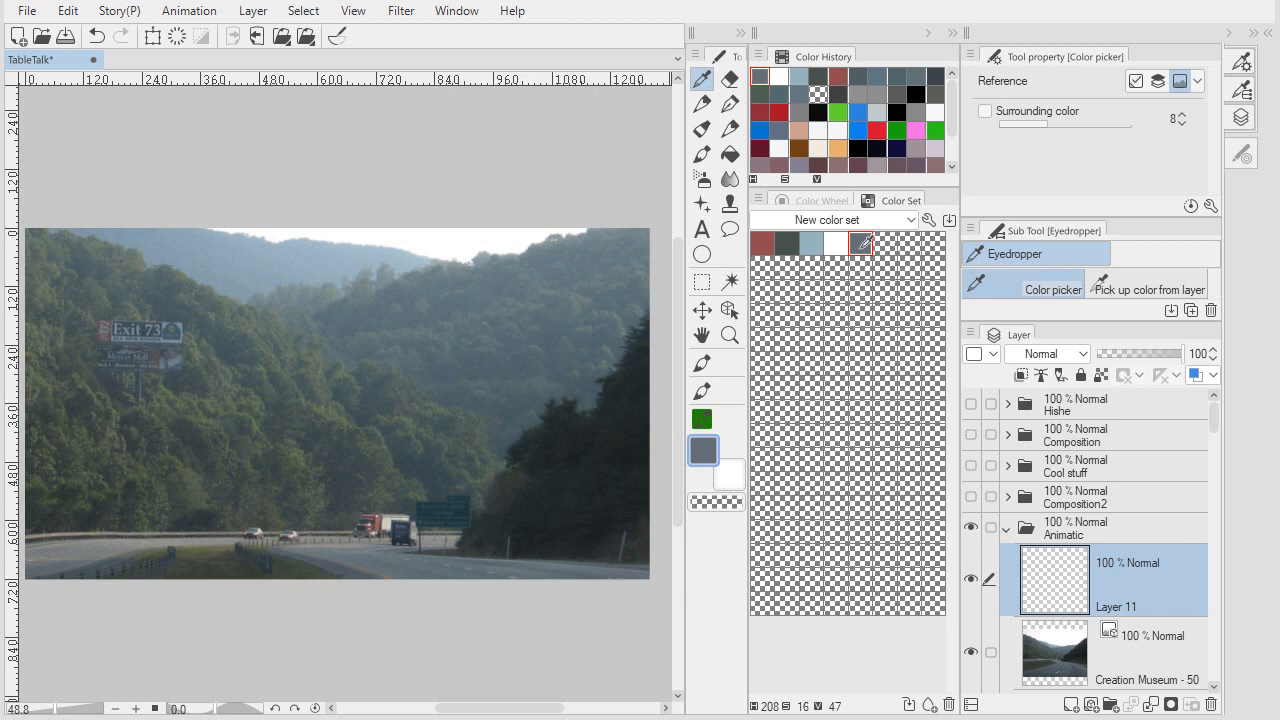
mouse_move(810, 243)
left_mouse_down()
mouse_move(895, 253)
mouse_move(865, 247)
left_mouse_up()
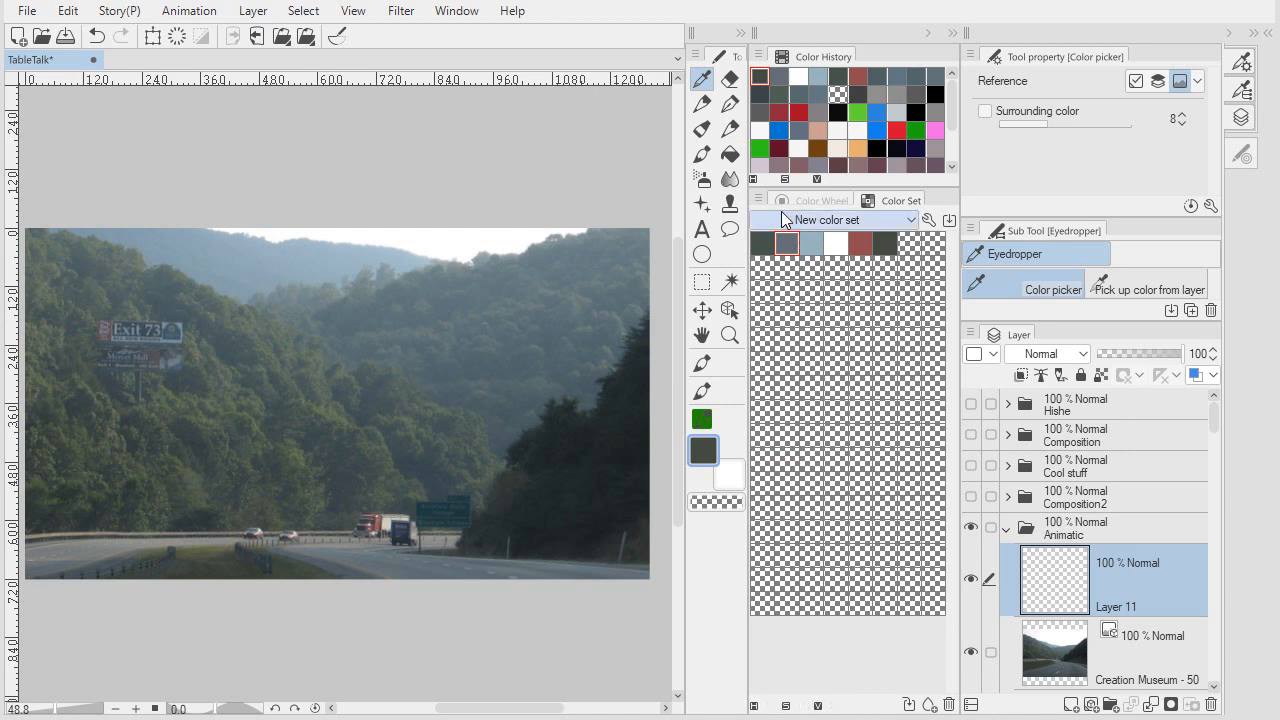
left_click(758, 200)
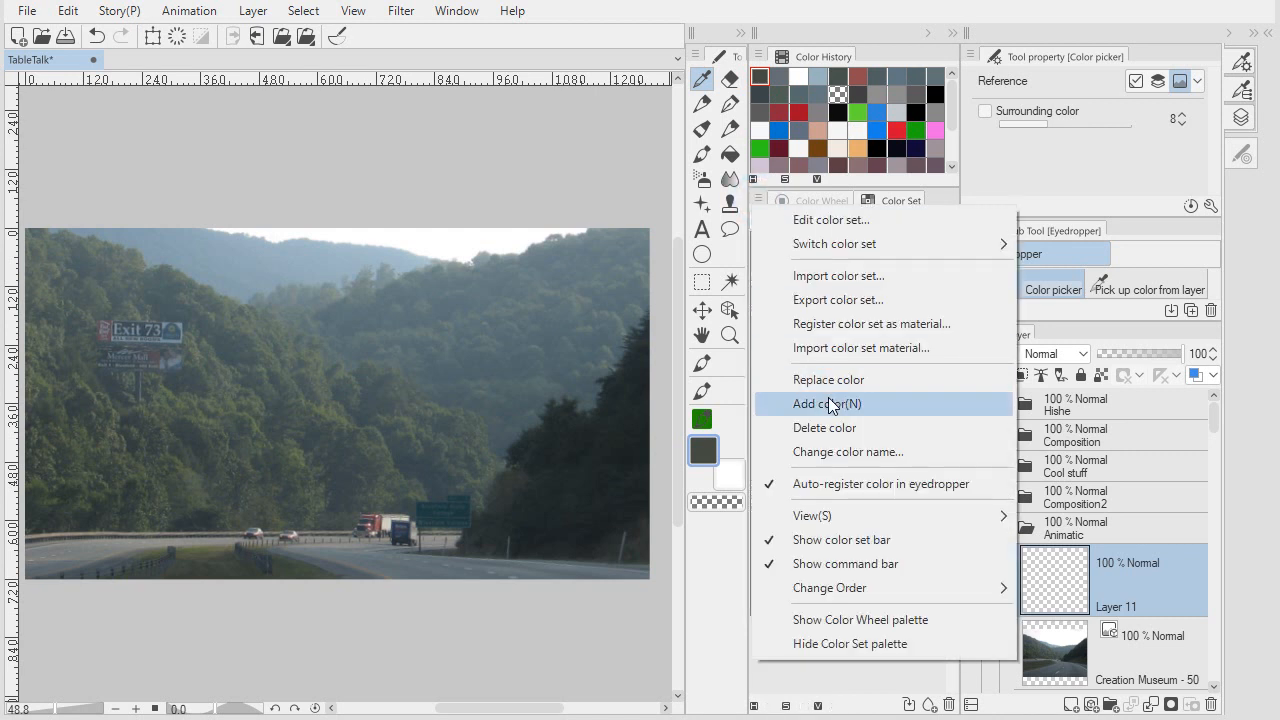
left_click(903, 688)
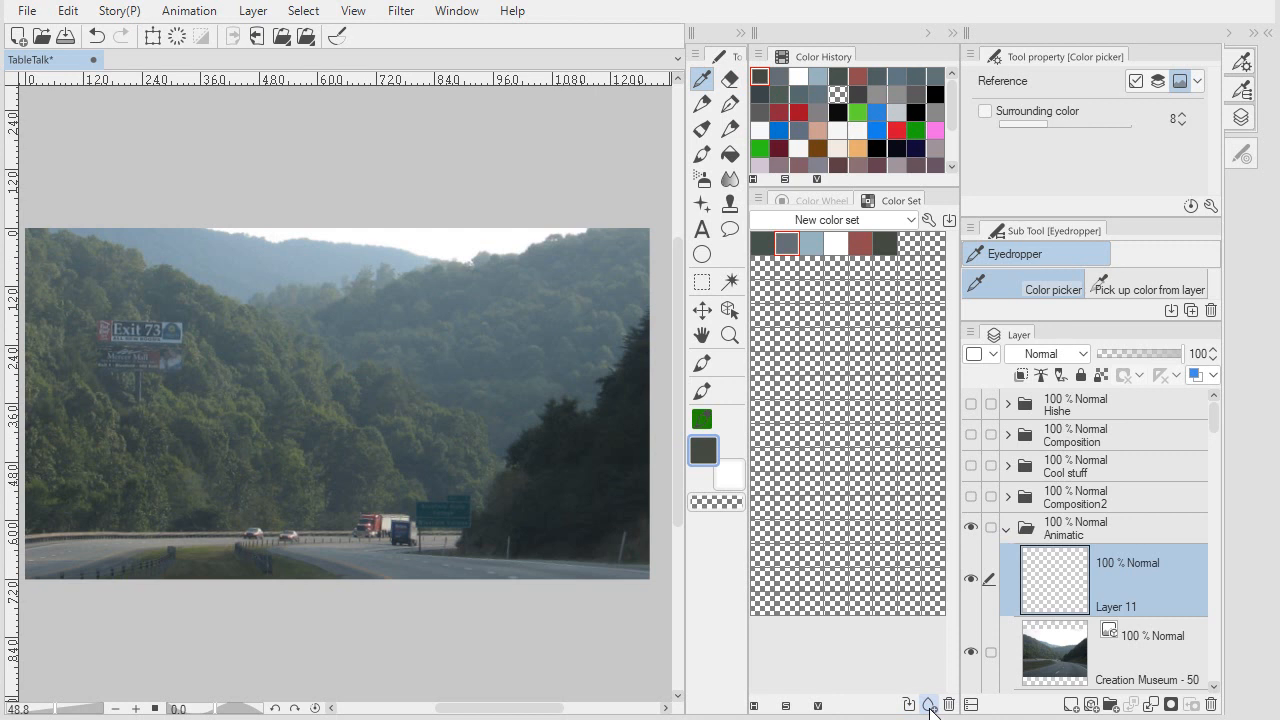
right_click(787, 241)
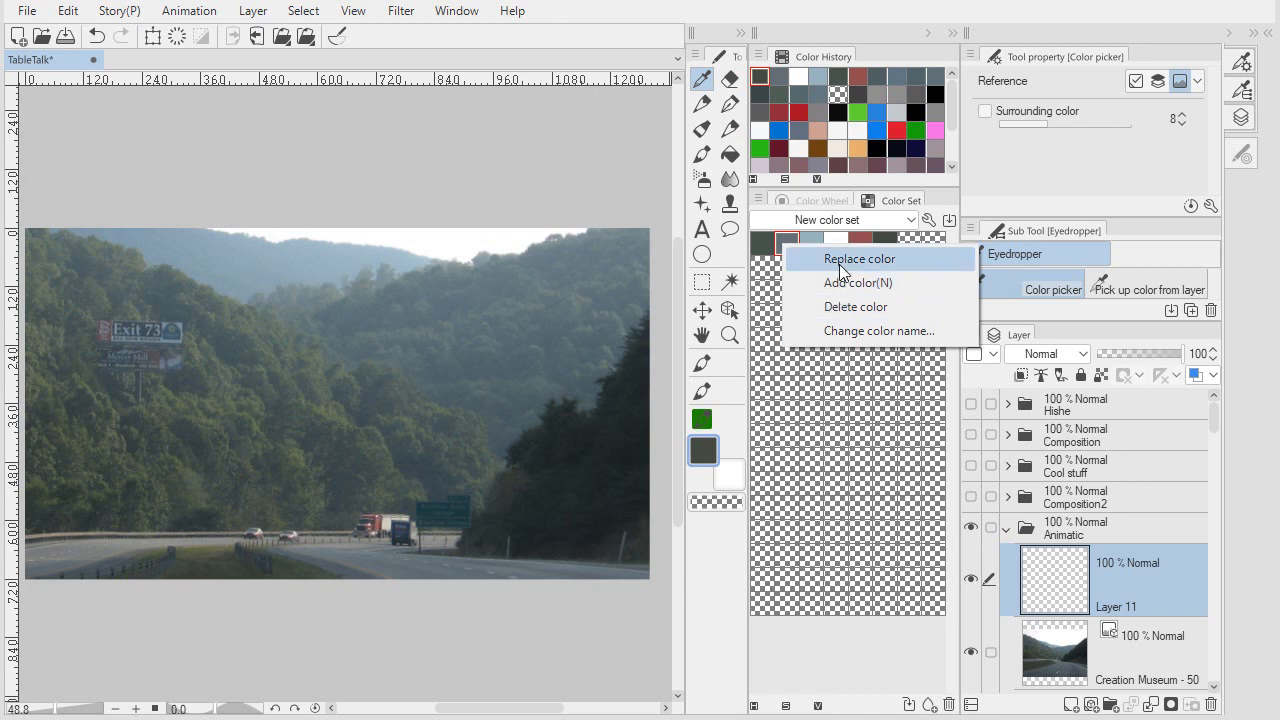
left_click(796, 444)
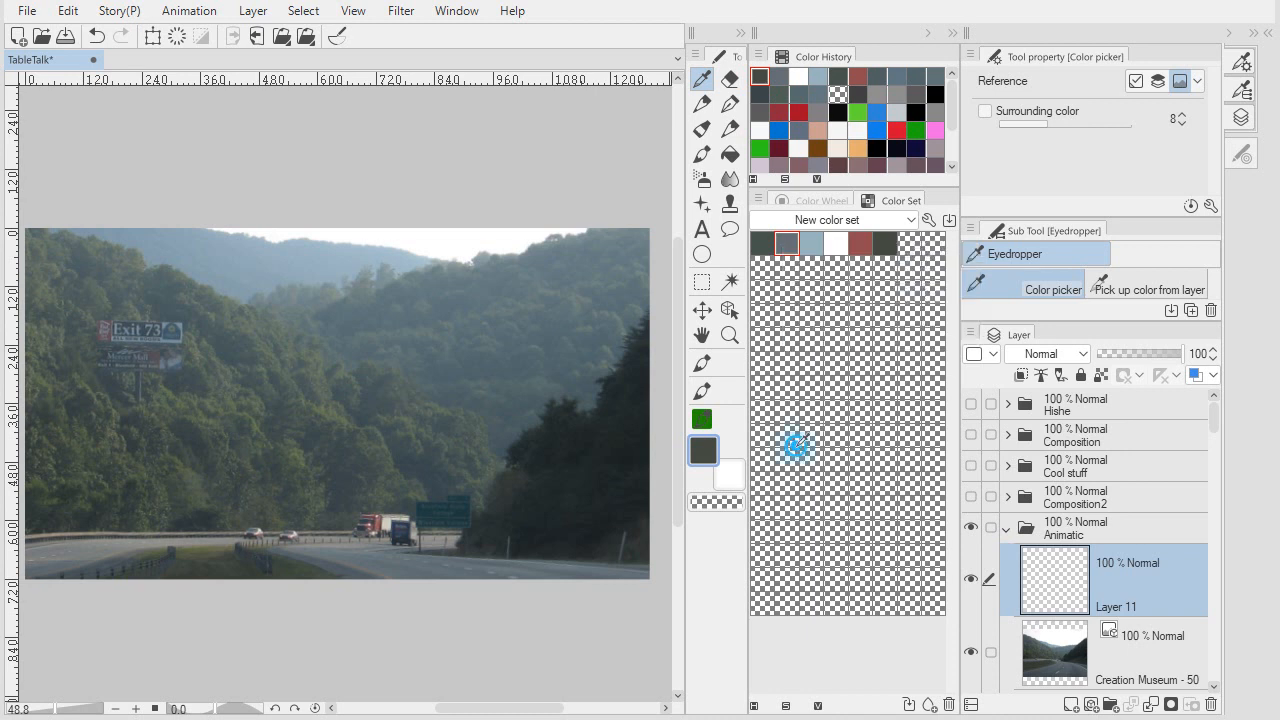
Step: Replace the white swatch in the new color set with the dark green from the color history
left_click(832, 256)
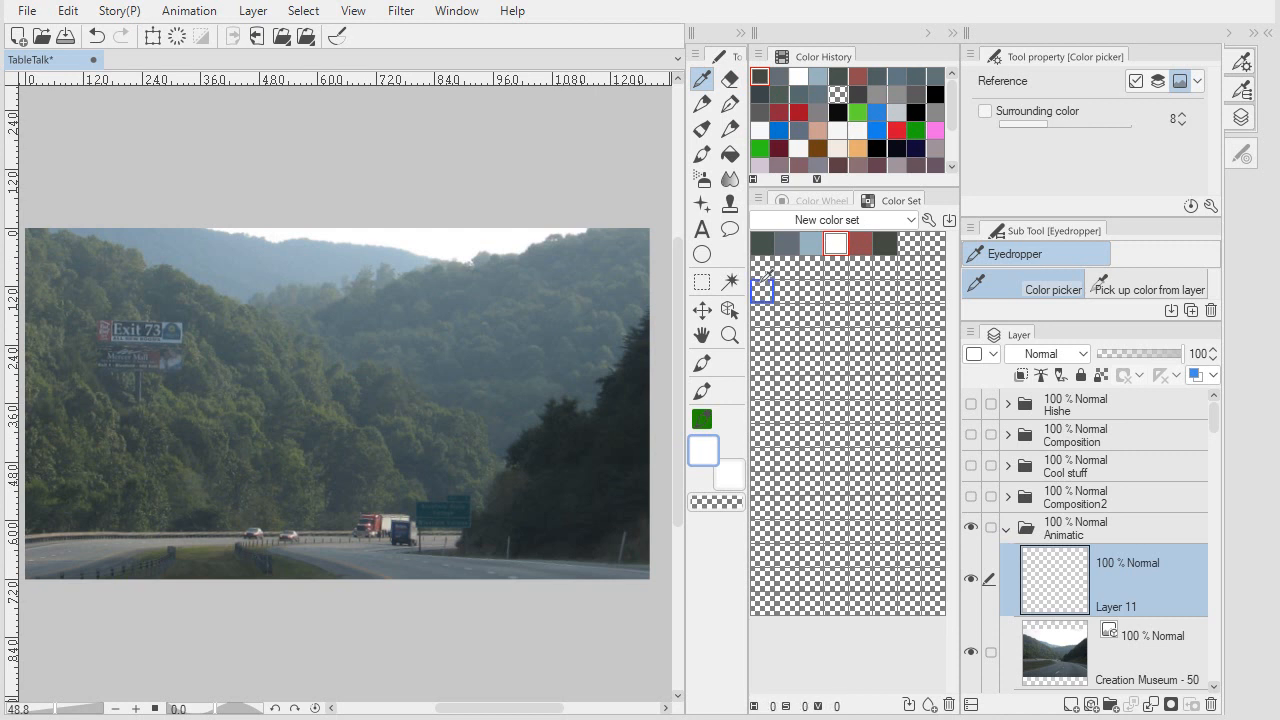
left_click(780, 95)
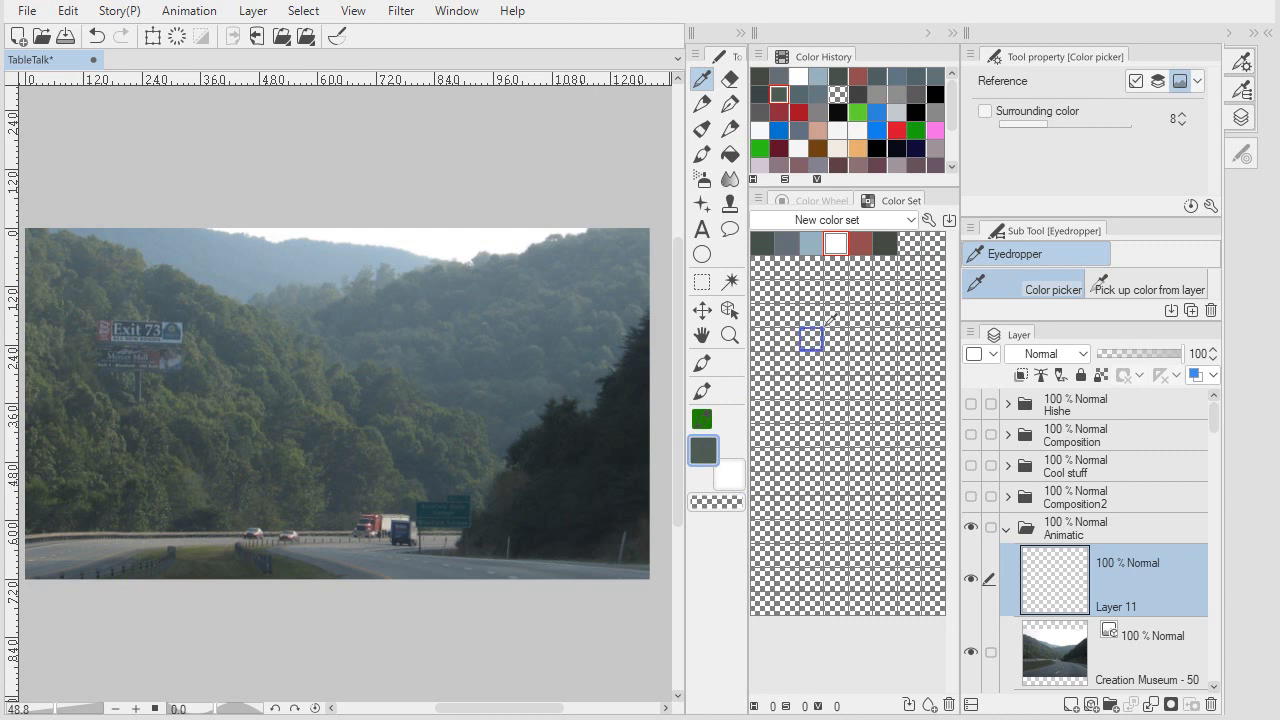
right_click(838, 245)
left_click(900, 260)
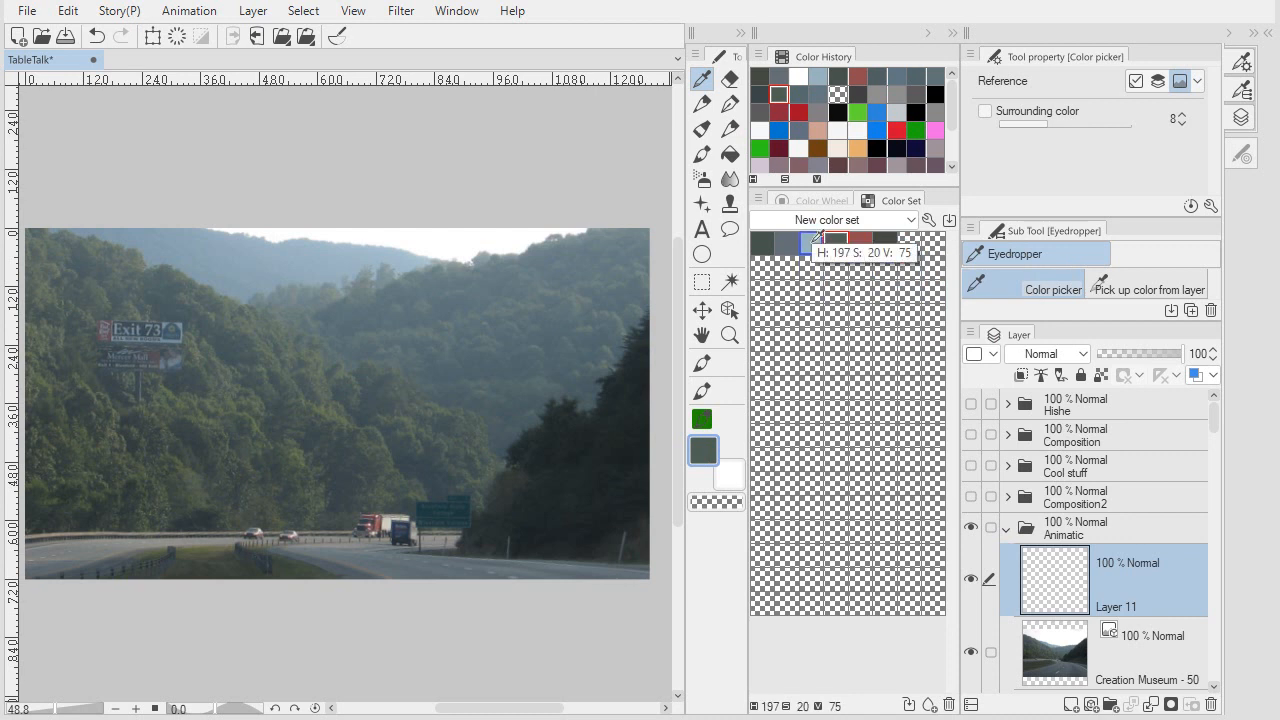
Step: Pick the light blue, gray and red swatches of the color set one after another as the drawing color
left_click(814, 242)
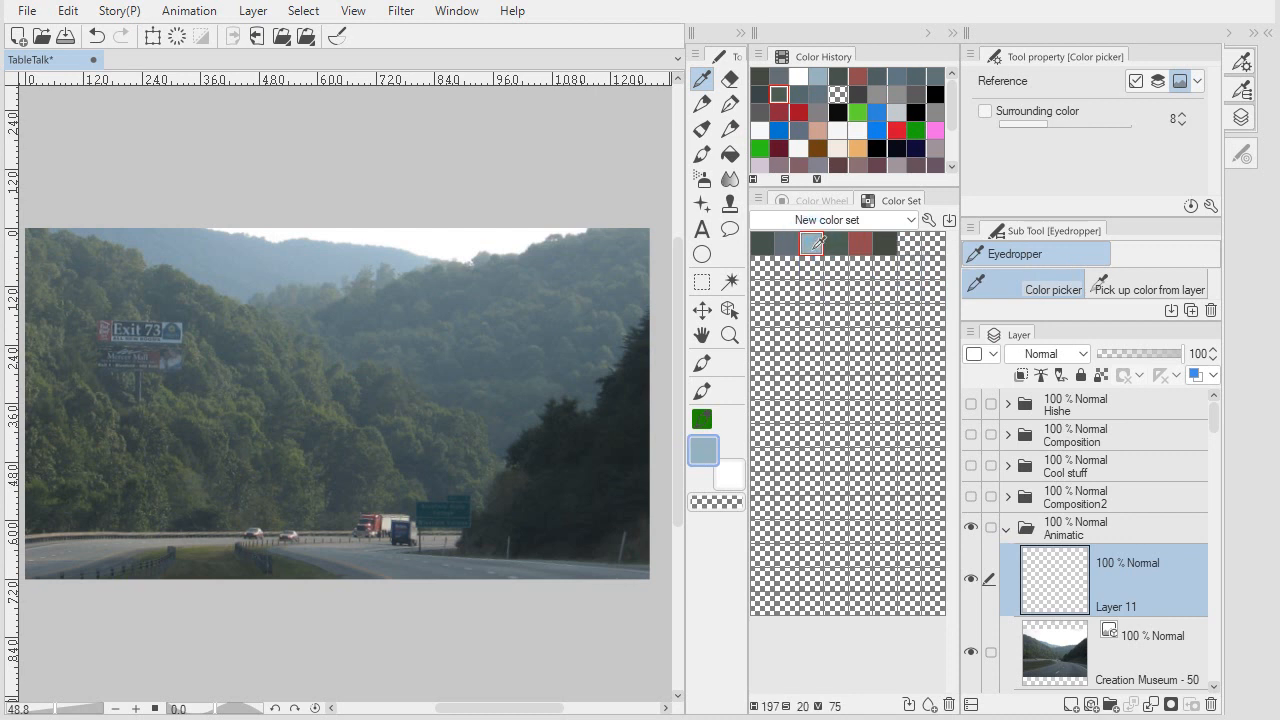
left_click(787, 243)
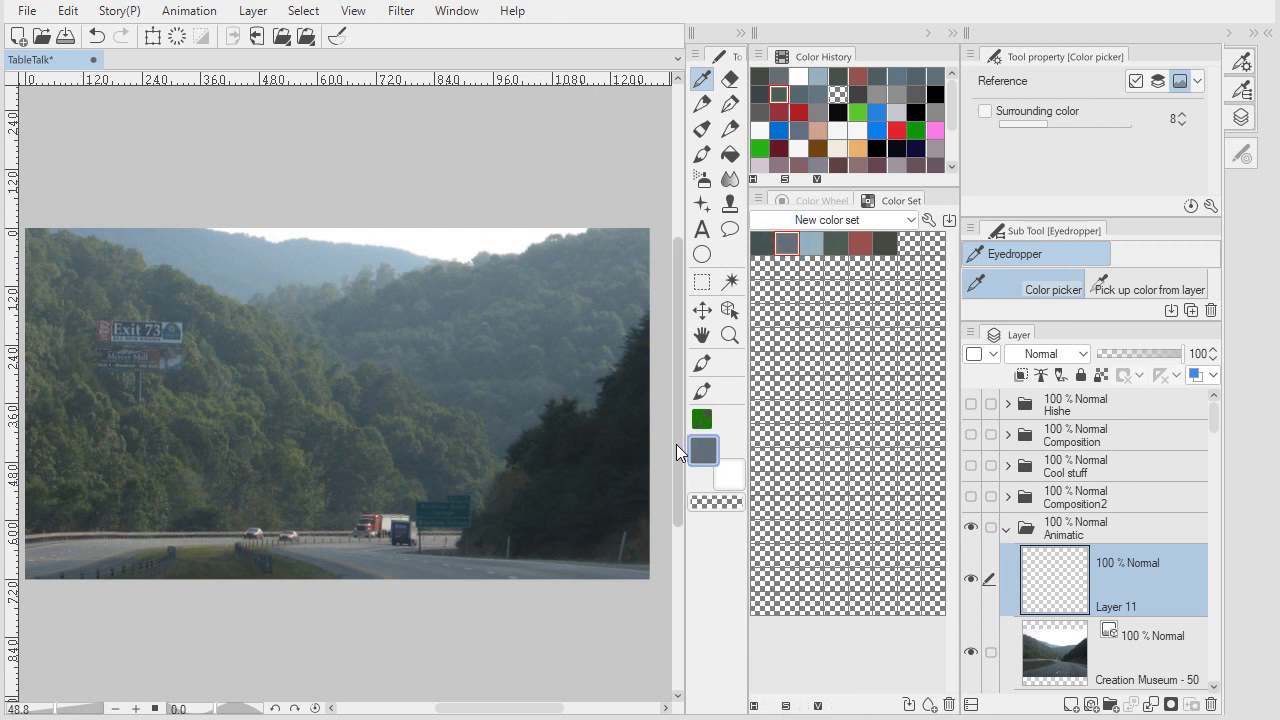
left_click(862, 245)
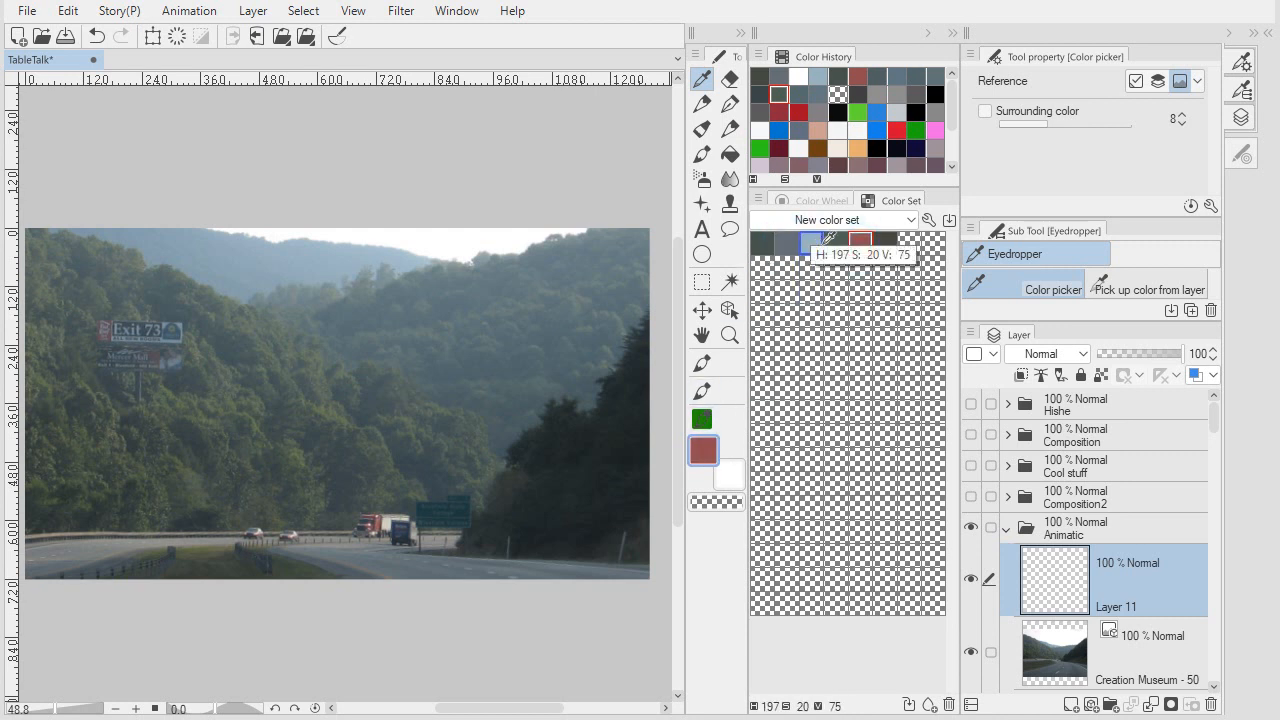
Step: Replace the sixth, very dark swatch of the color set with the bright green from the color history
left_click(779, 148)
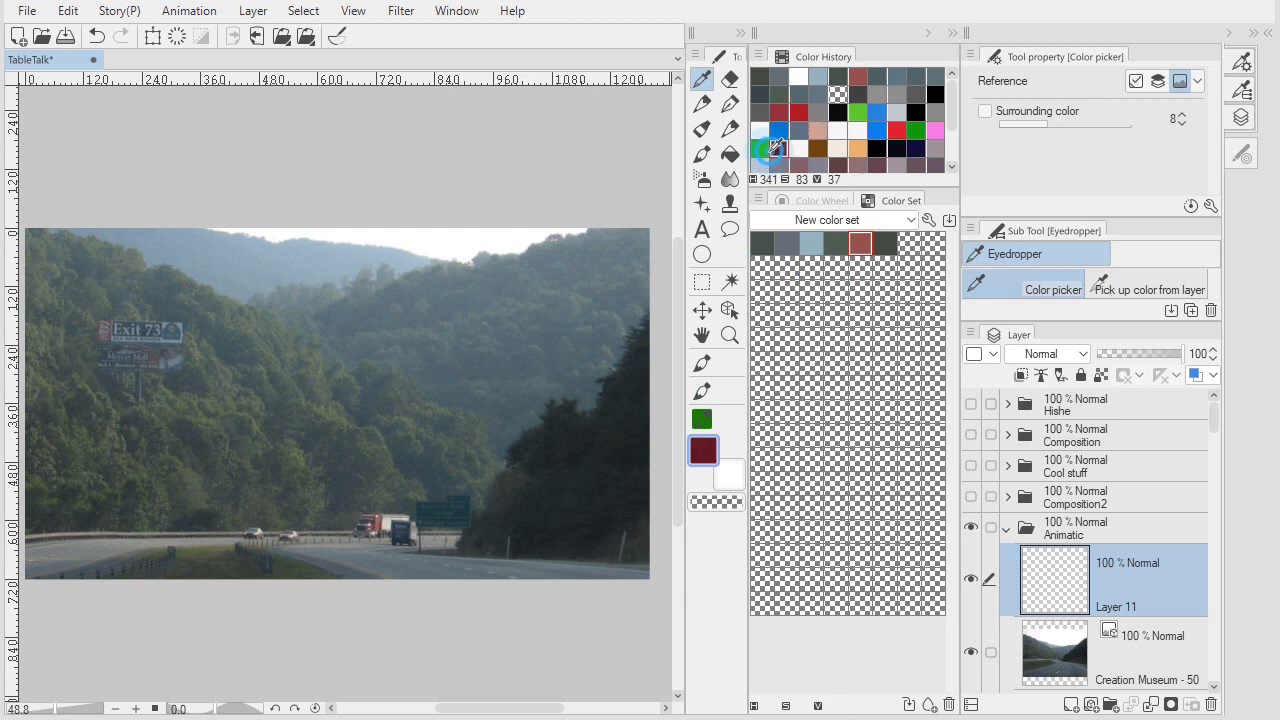
left_click(760, 148)
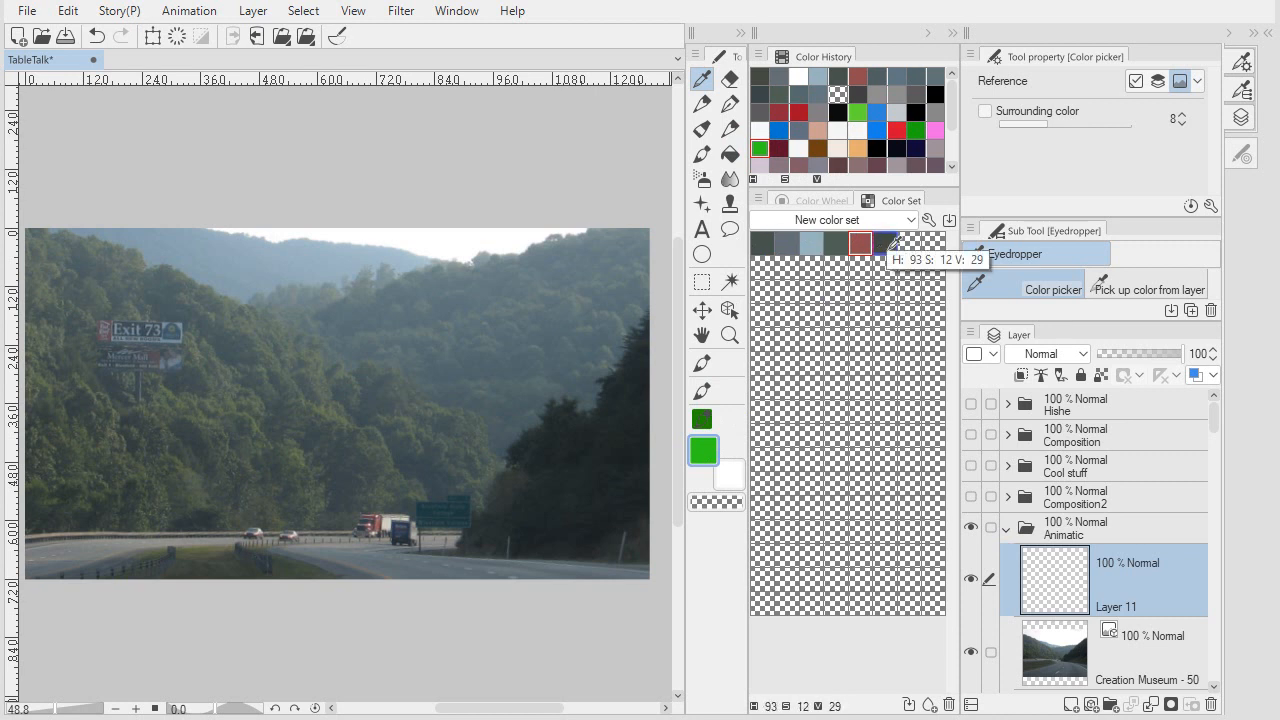
right_click(885, 243)
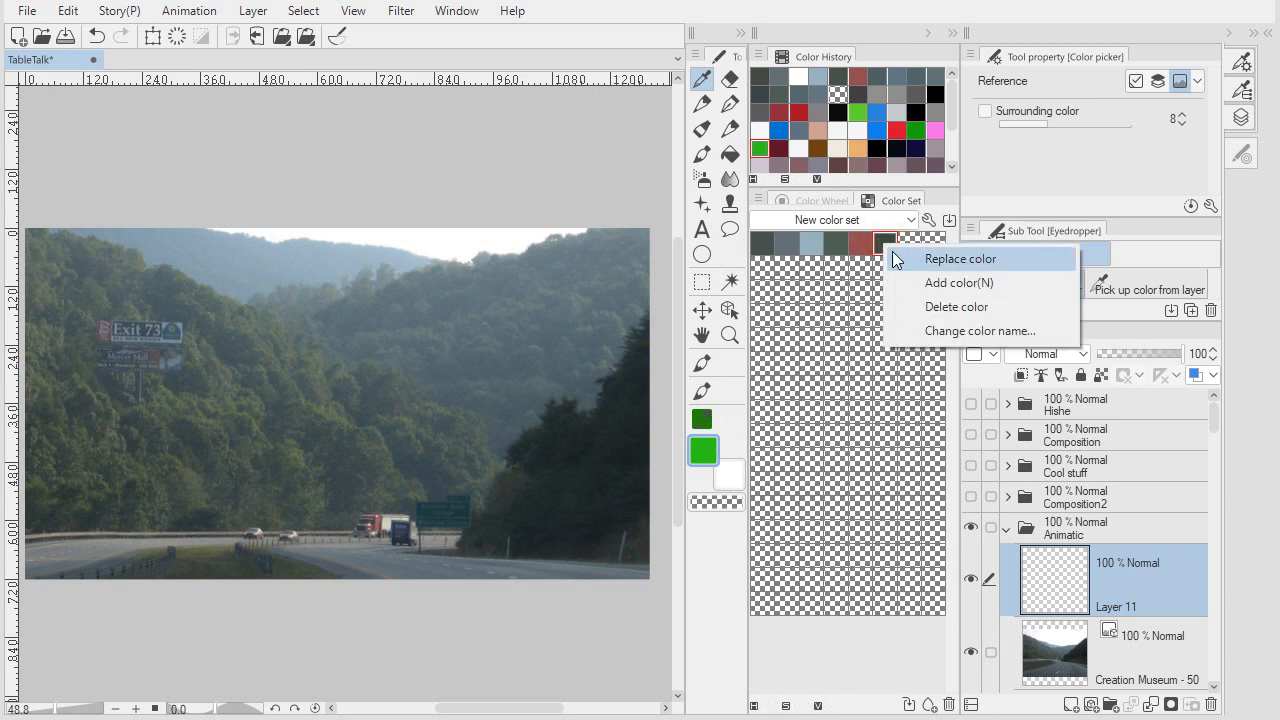
left_click(921, 262)
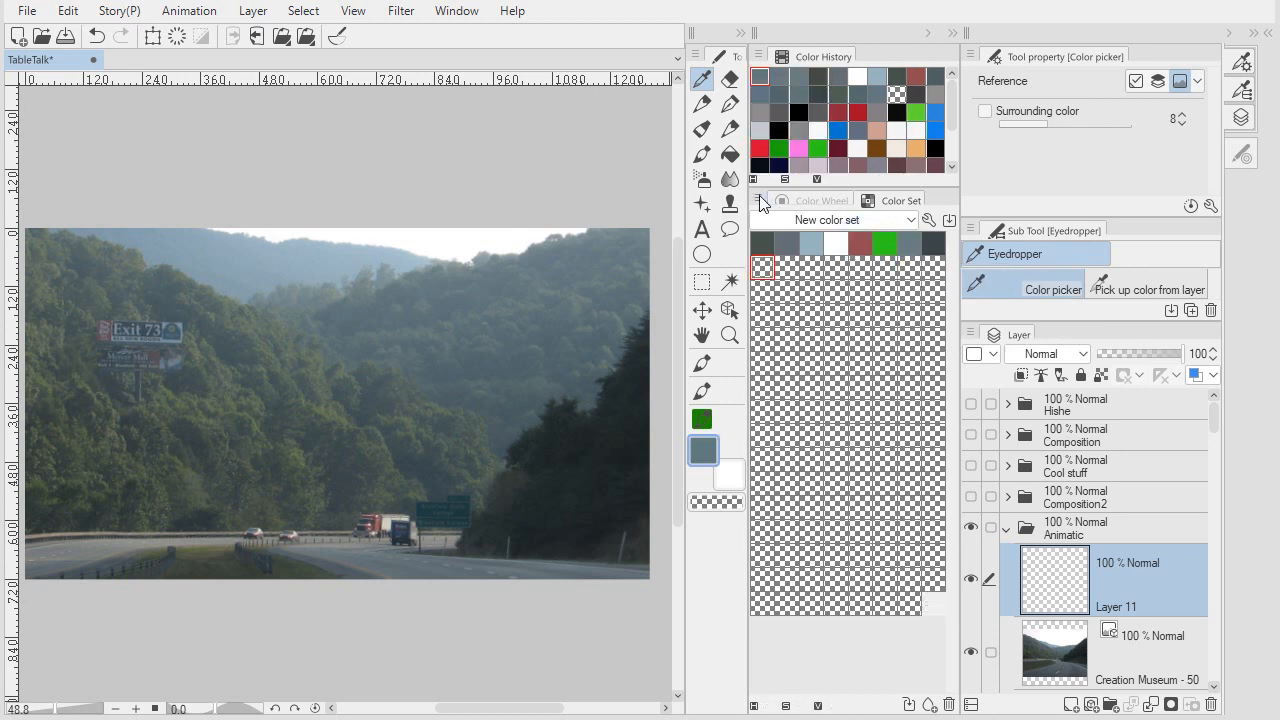
Step: Turn off automatic registration of eyedropper colors in the color set
left_click(760, 201)
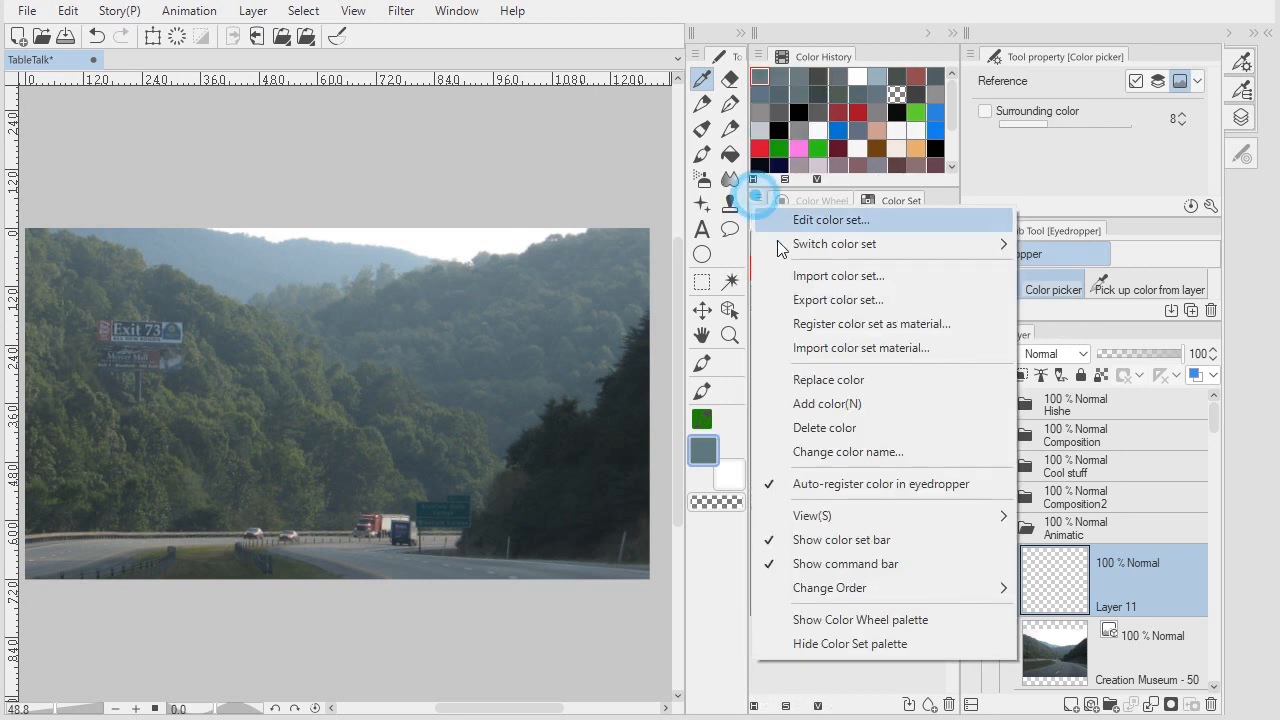
left_click(847, 483)
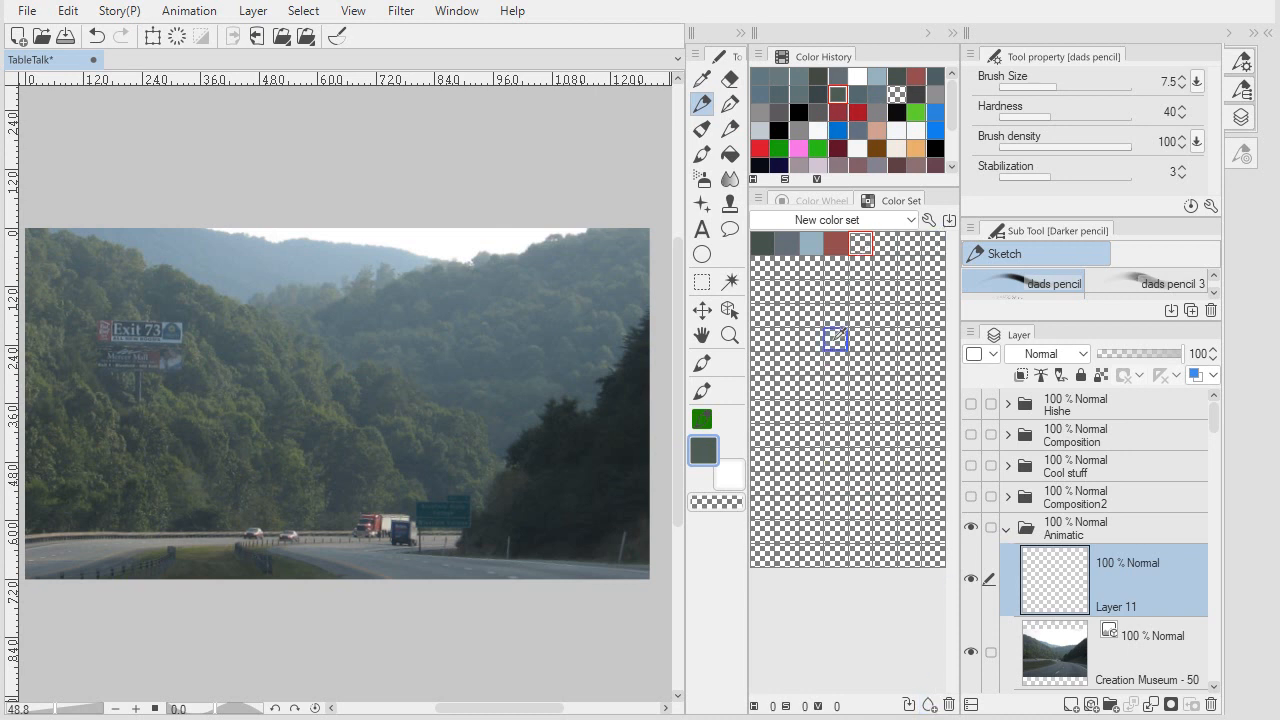
Step: Replace the light blue swatch with pink and the gray swatch with green, both taken from the color history
left_click(815, 241)
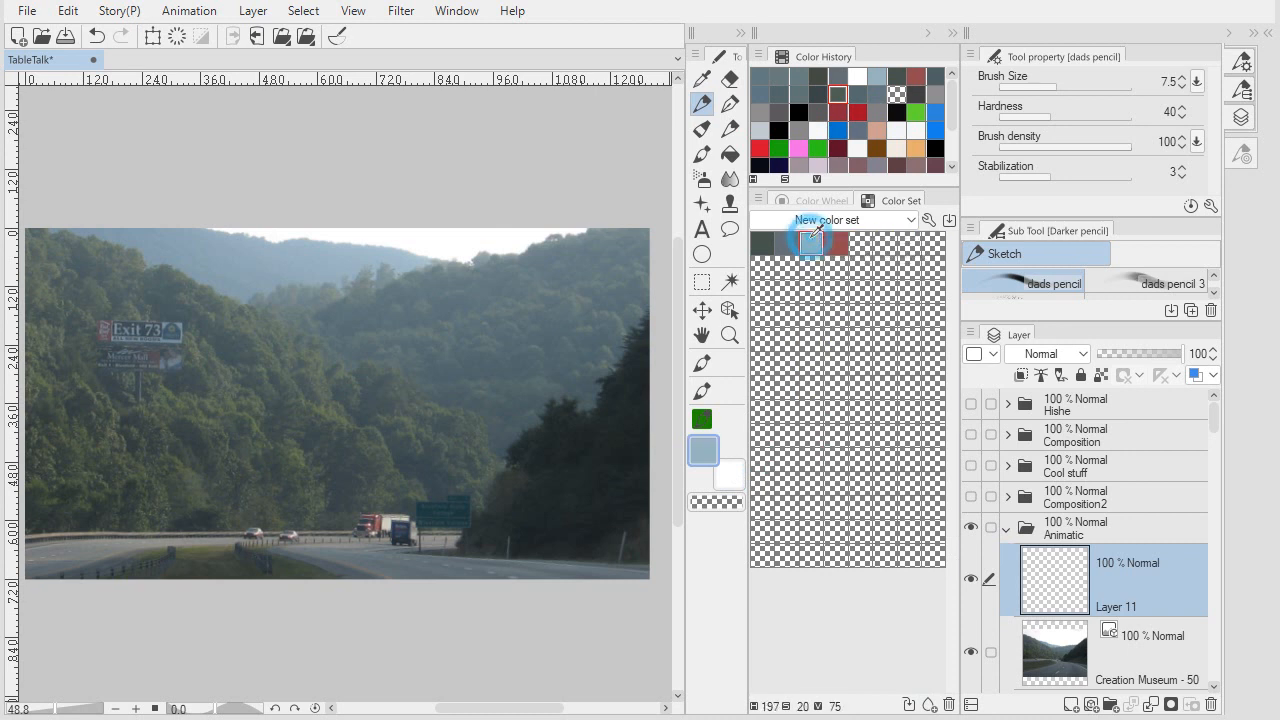
left_click(798, 148)
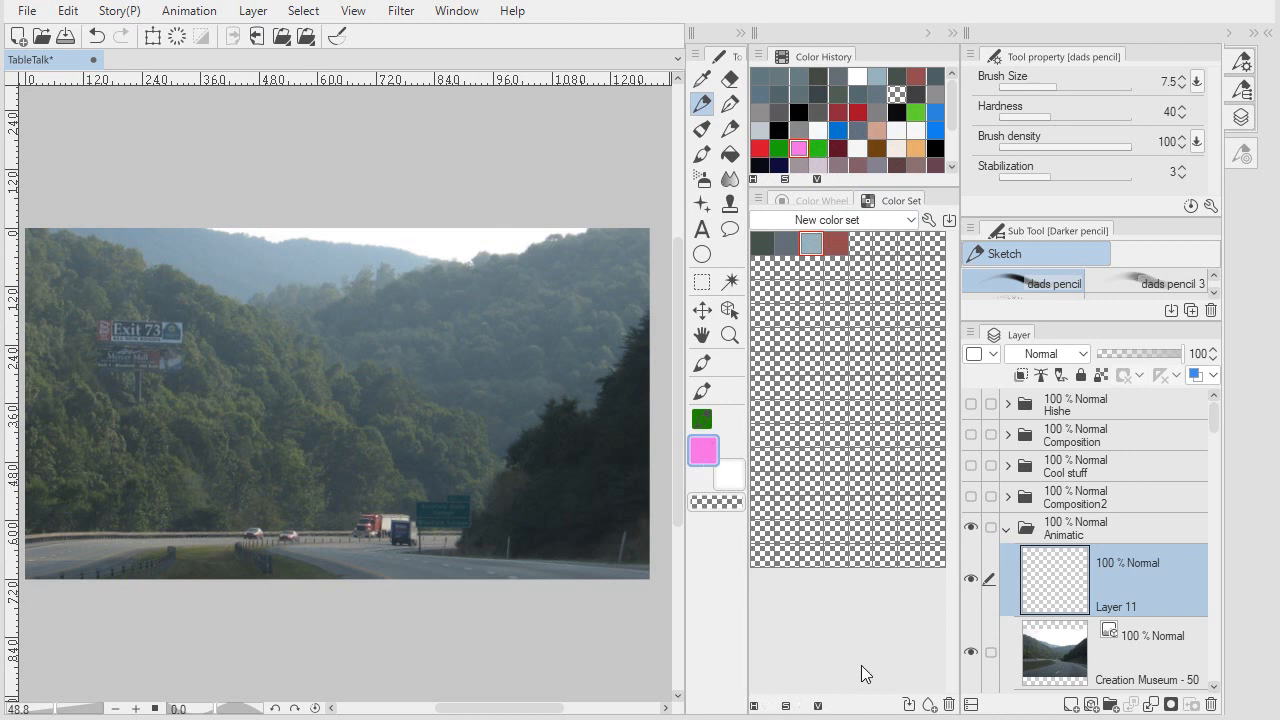
left_click(909, 705)
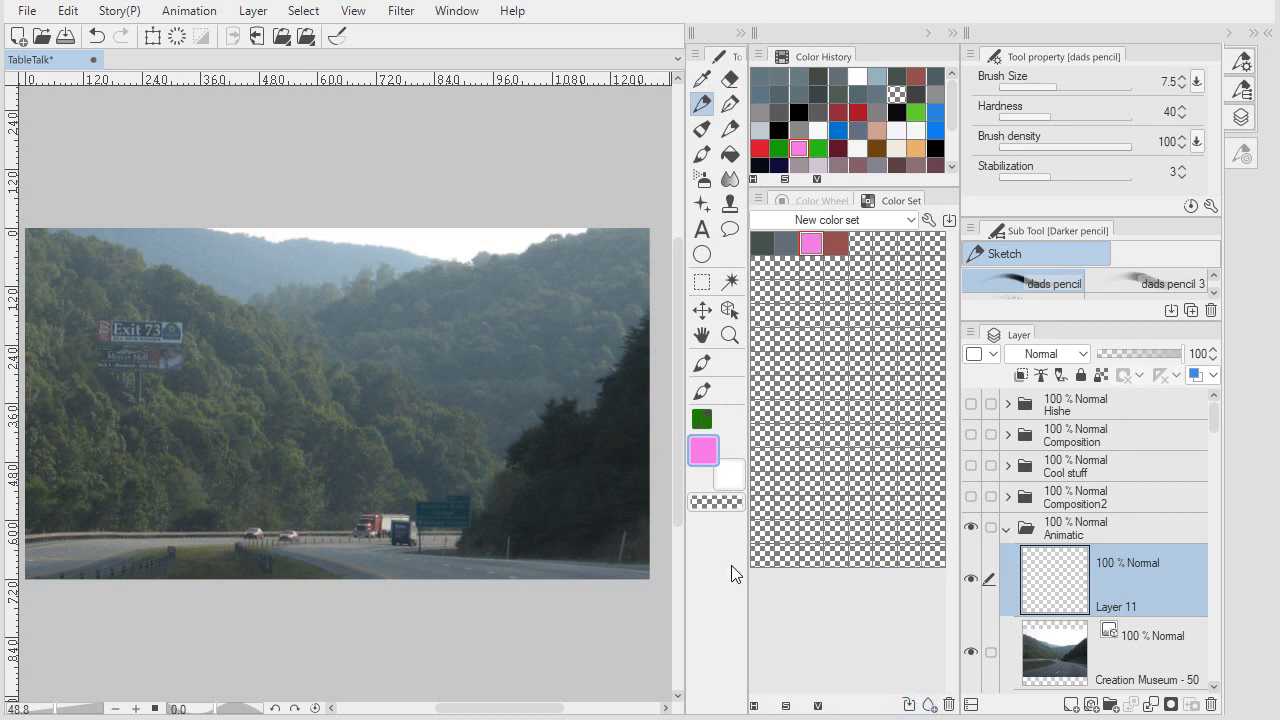
left_click(786, 242)
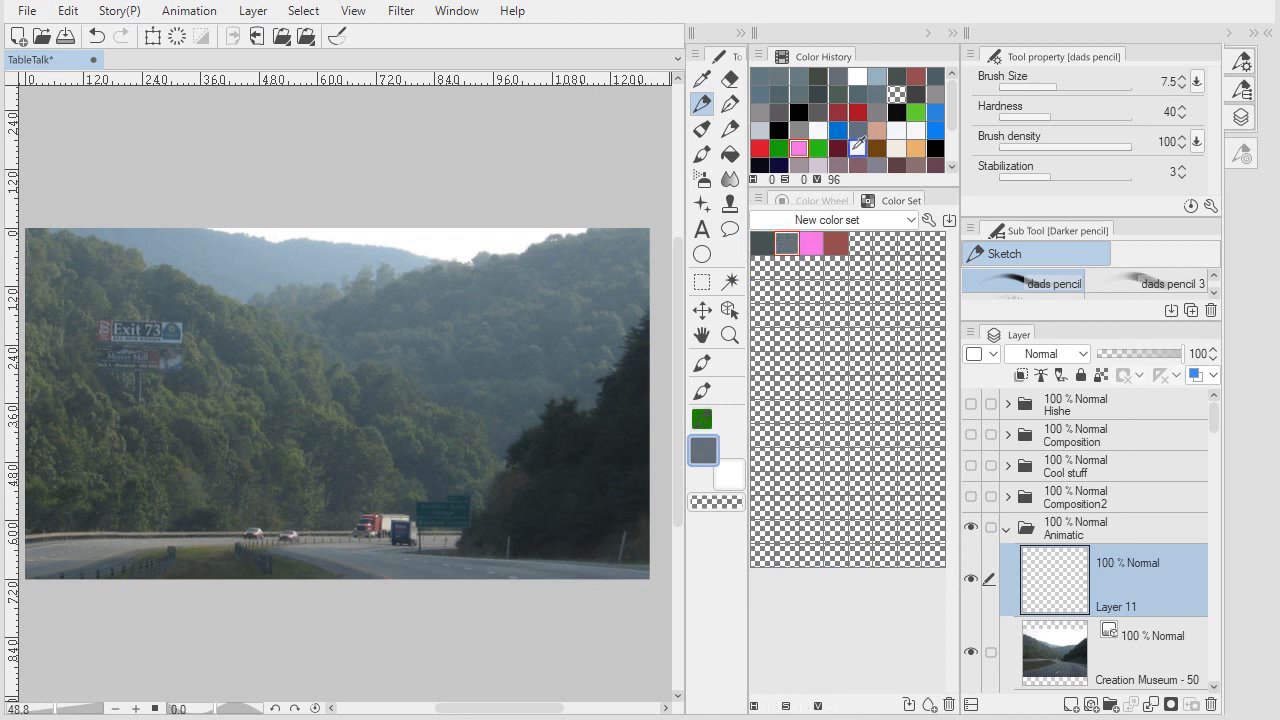
left_click(779, 148)
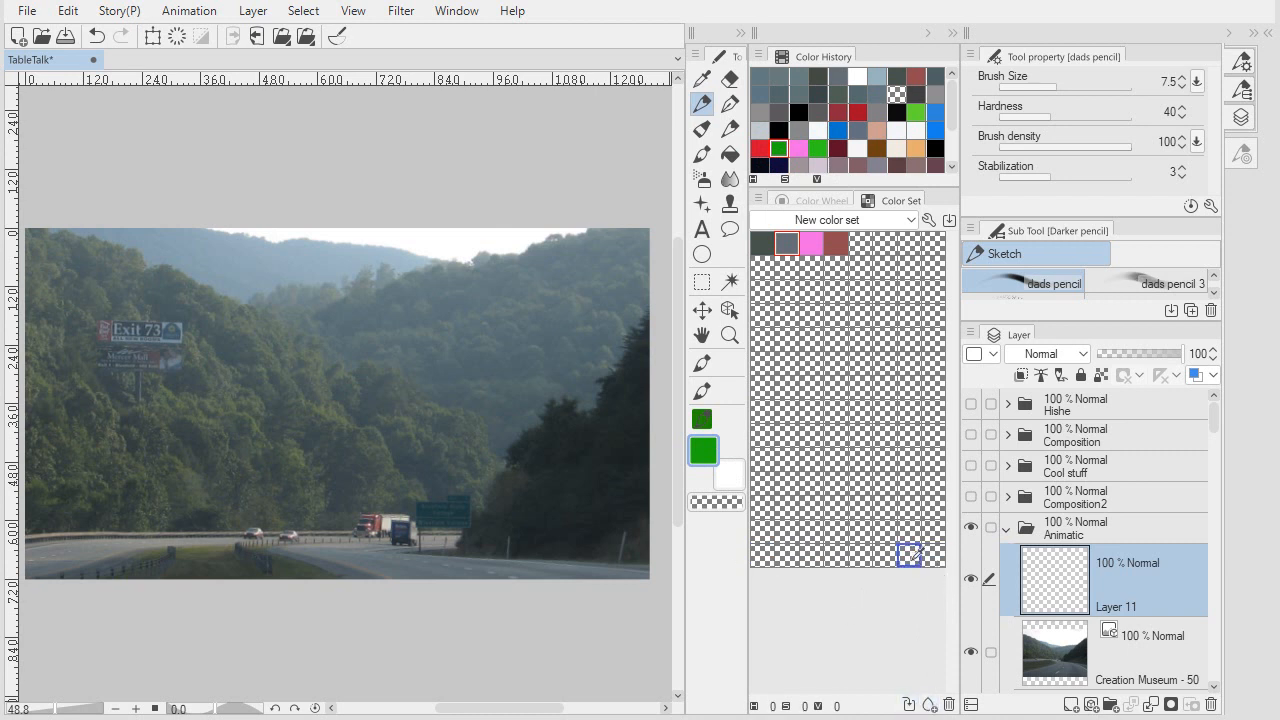
left_click(908, 704)
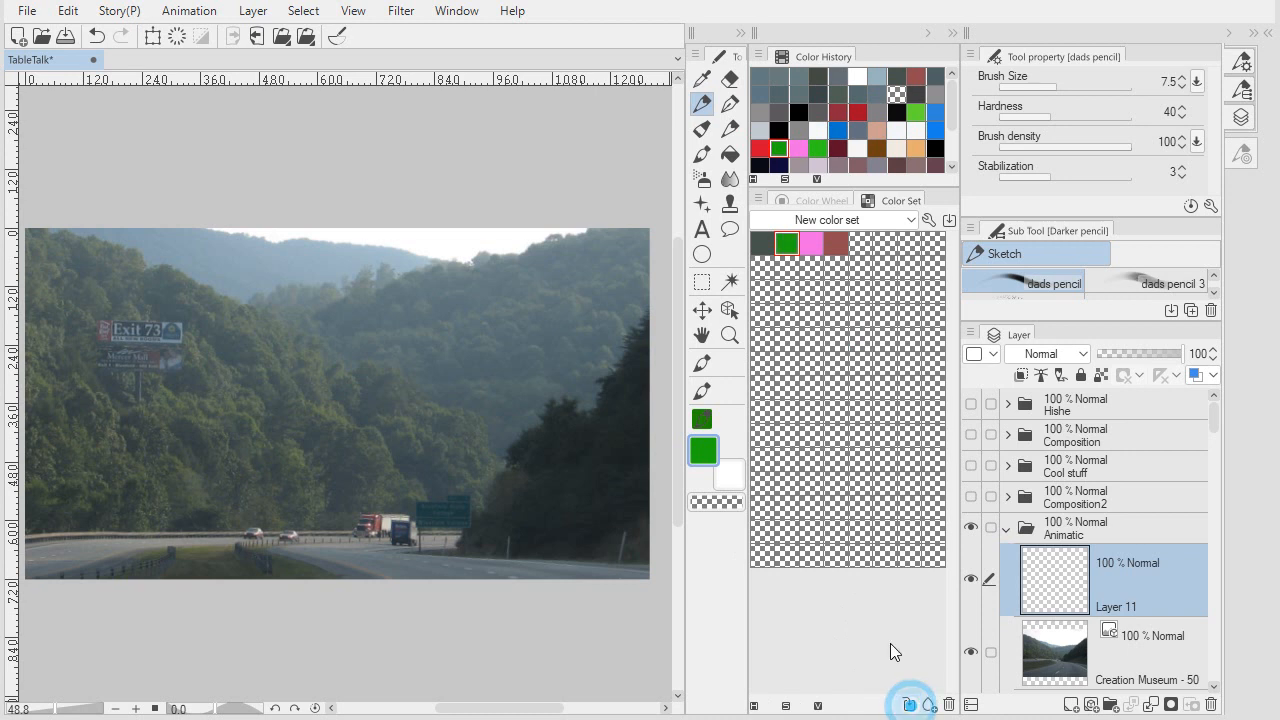
Step: Add the bright blue from the color history as a new swatch before the green one and delete it again
left_click(936, 130)
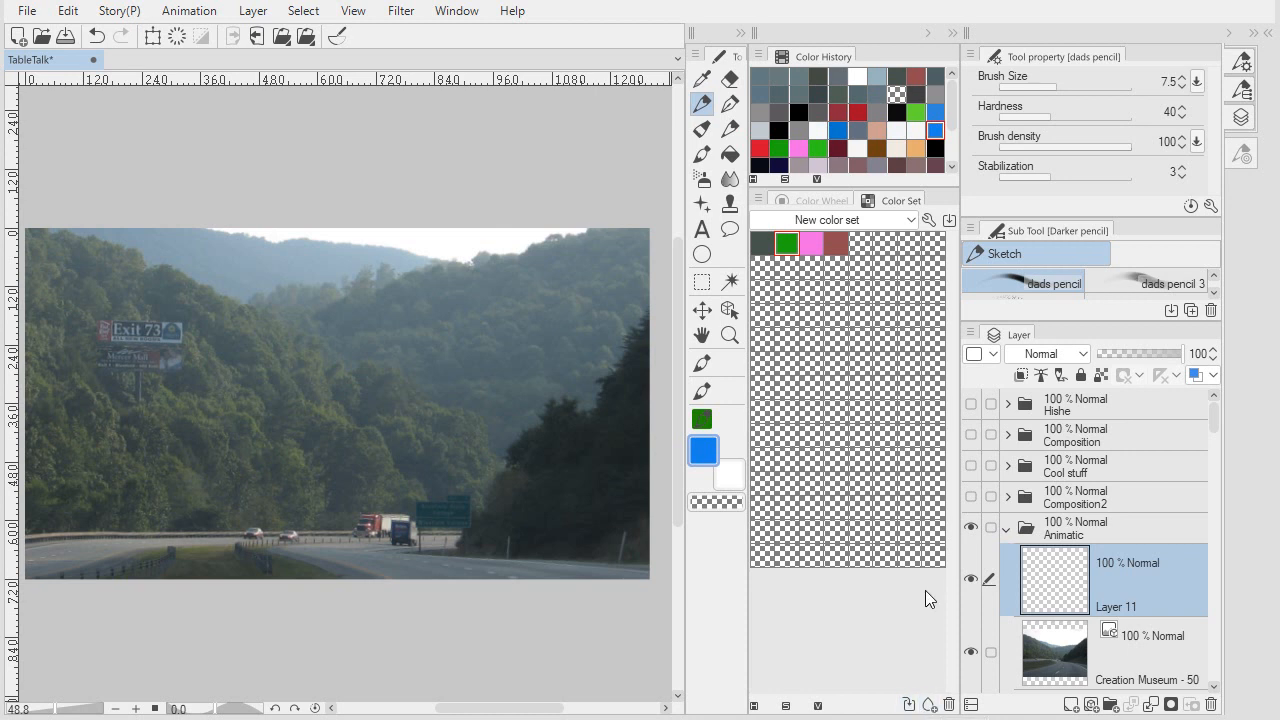
left_click(930, 706)
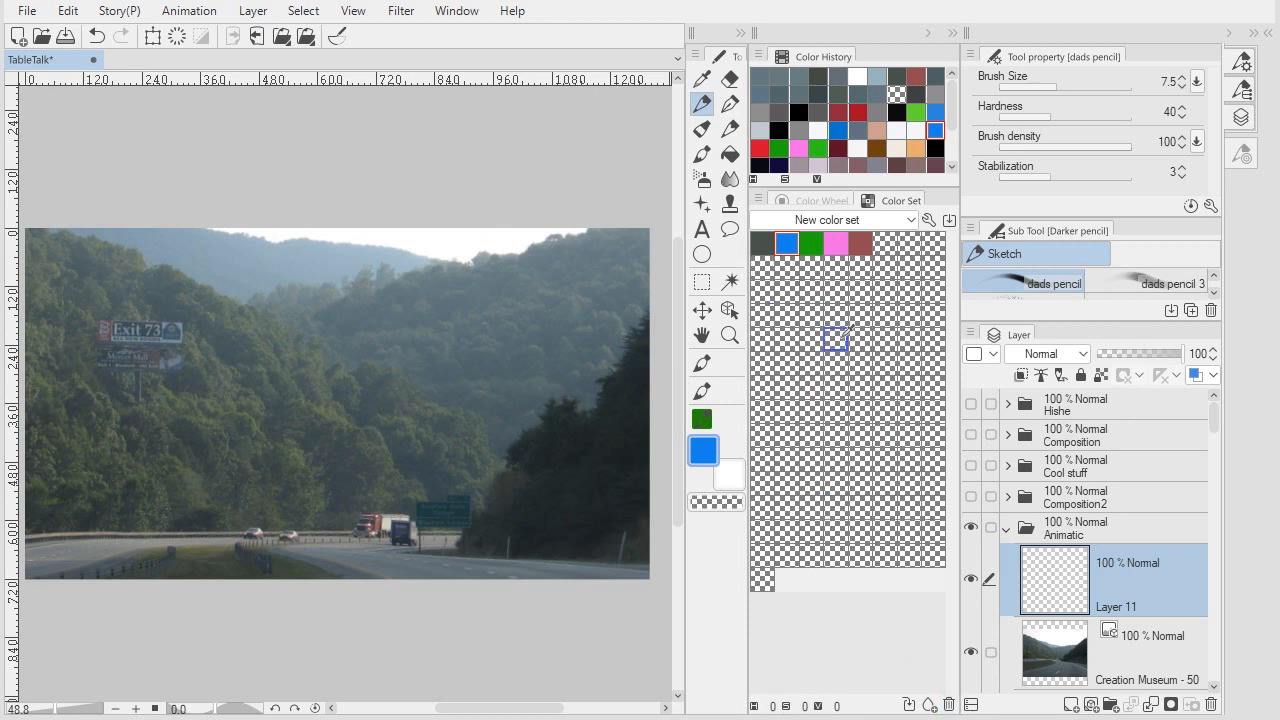
left_click(949, 705)
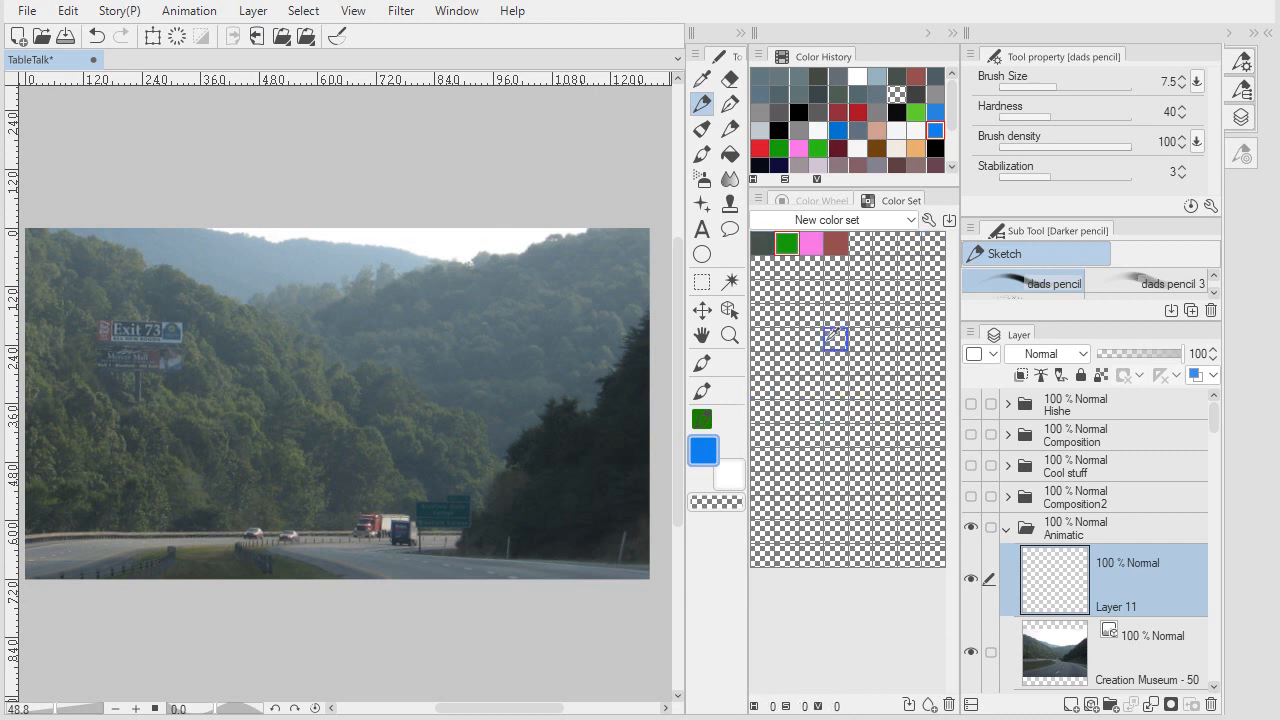
Step: Delete surplus empty swatches from the color set until only eleven full rows are left
left_click(762, 411)
left_click(765, 389)
left_click(949, 705)
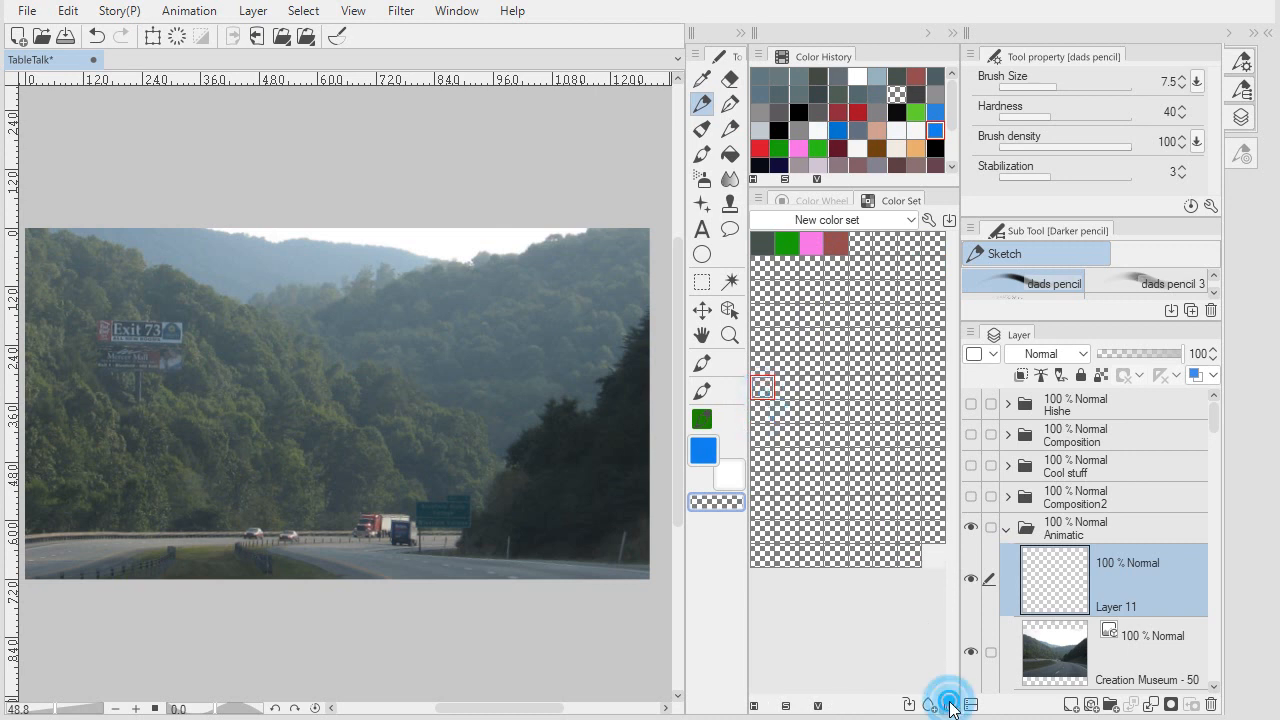
left_click(949, 705)
left_click(949, 705)
left_click(949, 705)
left_click(949, 705)
left_click(949, 705)
left_click(949, 705)
left_click(949, 706)
left_click(949, 706)
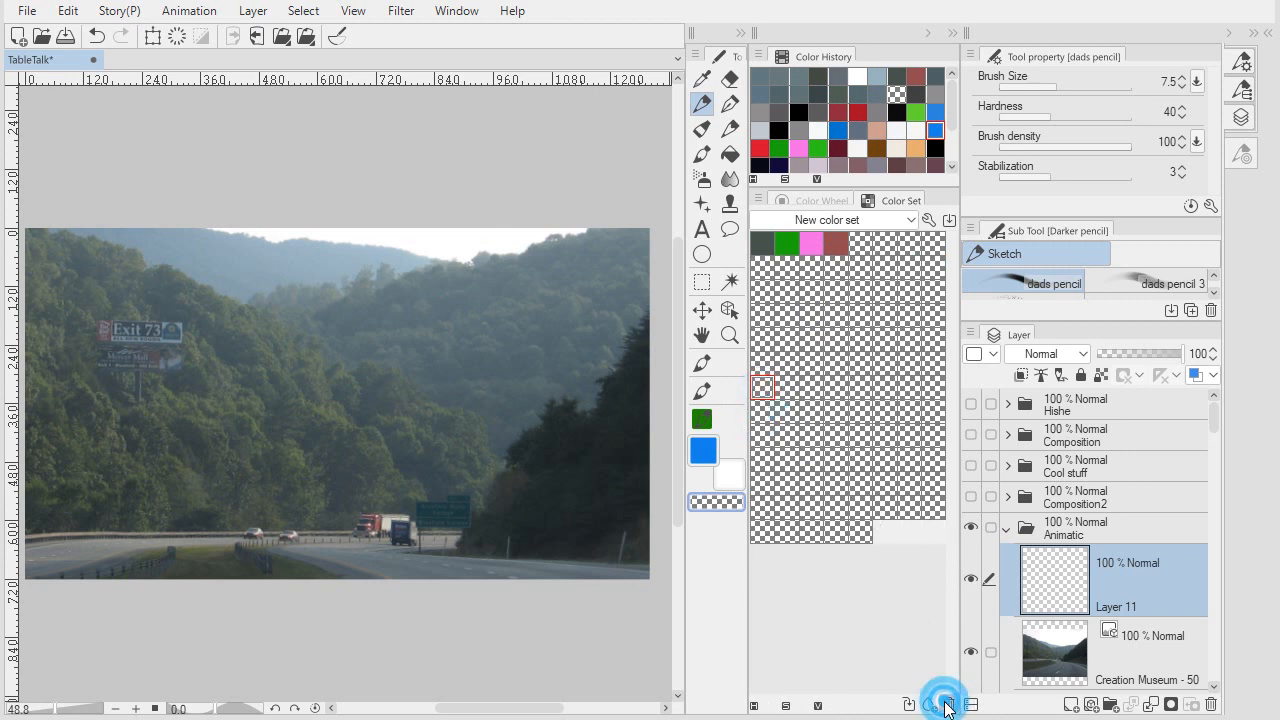
left_click(949, 705)
left_click(949, 705)
left_click(949, 705)
left_click(949, 705)
left_click(949, 705)
left_click(949, 705)
left_click(948, 706)
left_click(948, 706)
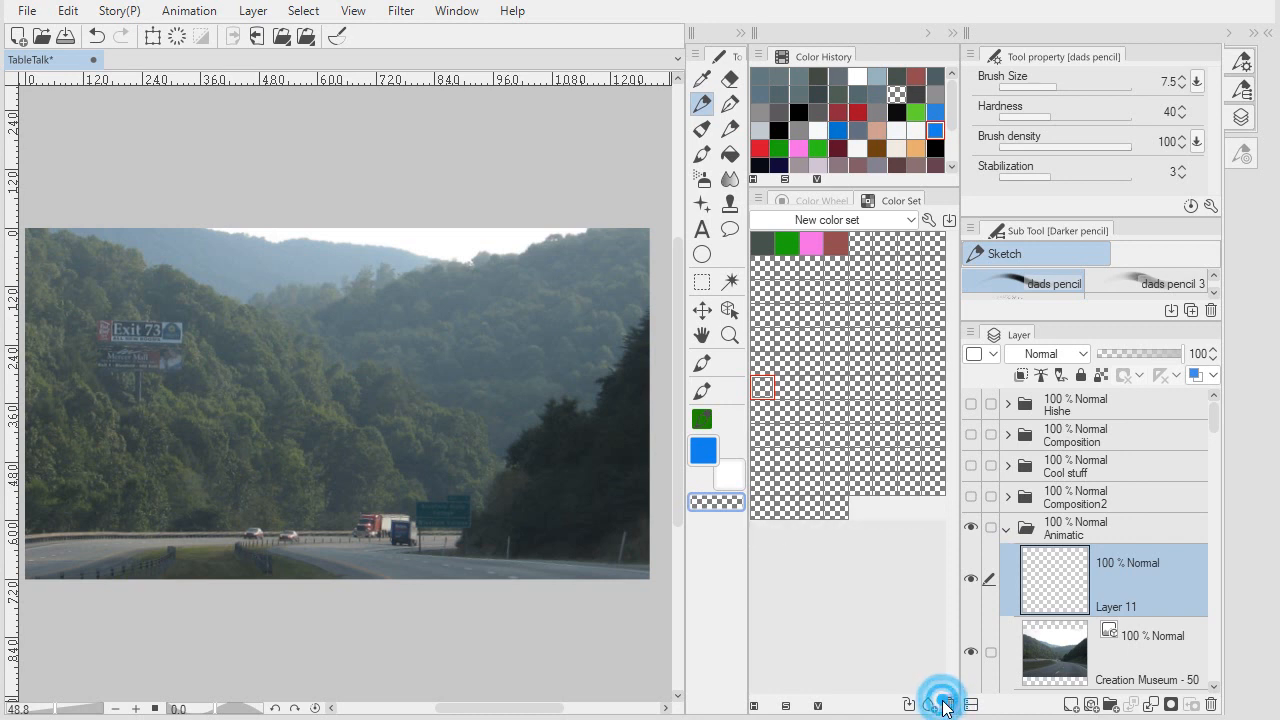
left_click(948, 706)
left_click(948, 706)
left_click(948, 706)
left_click(947, 706)
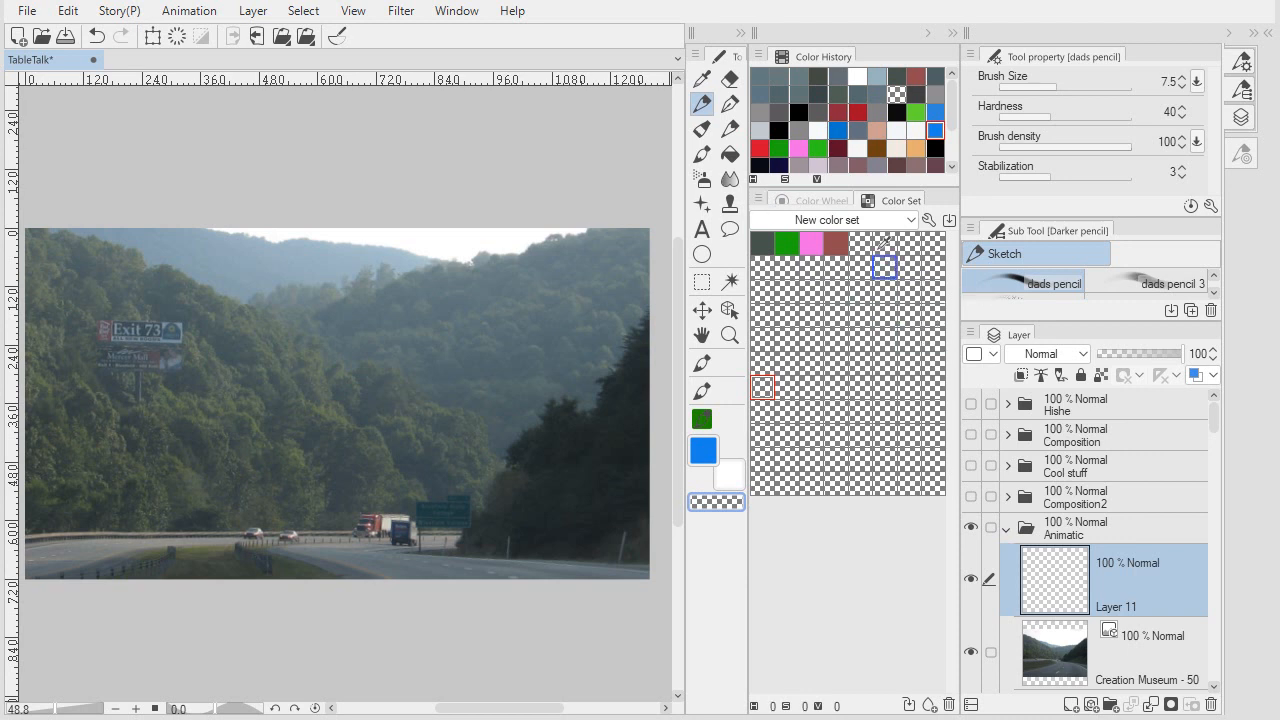
Step: Export the color set to the ClipStudioPalettes folder as New color set.cls
left_click(760, 201)
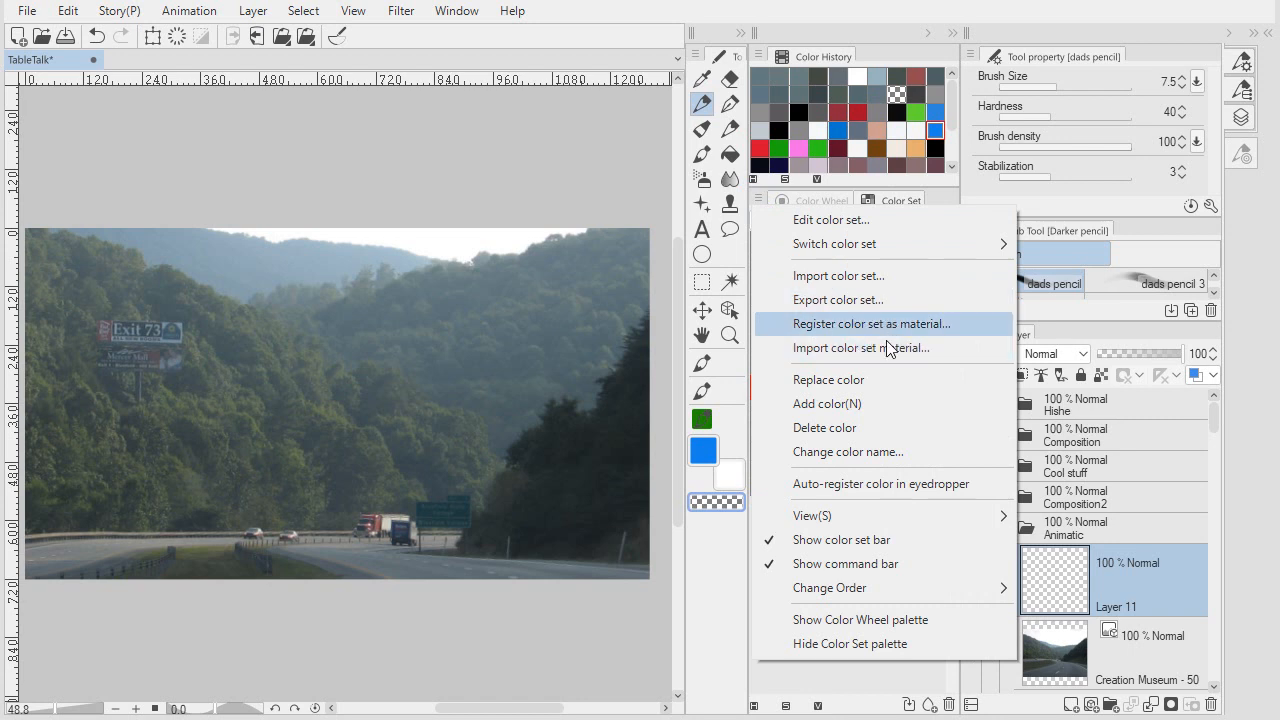
left_click(853, 302)
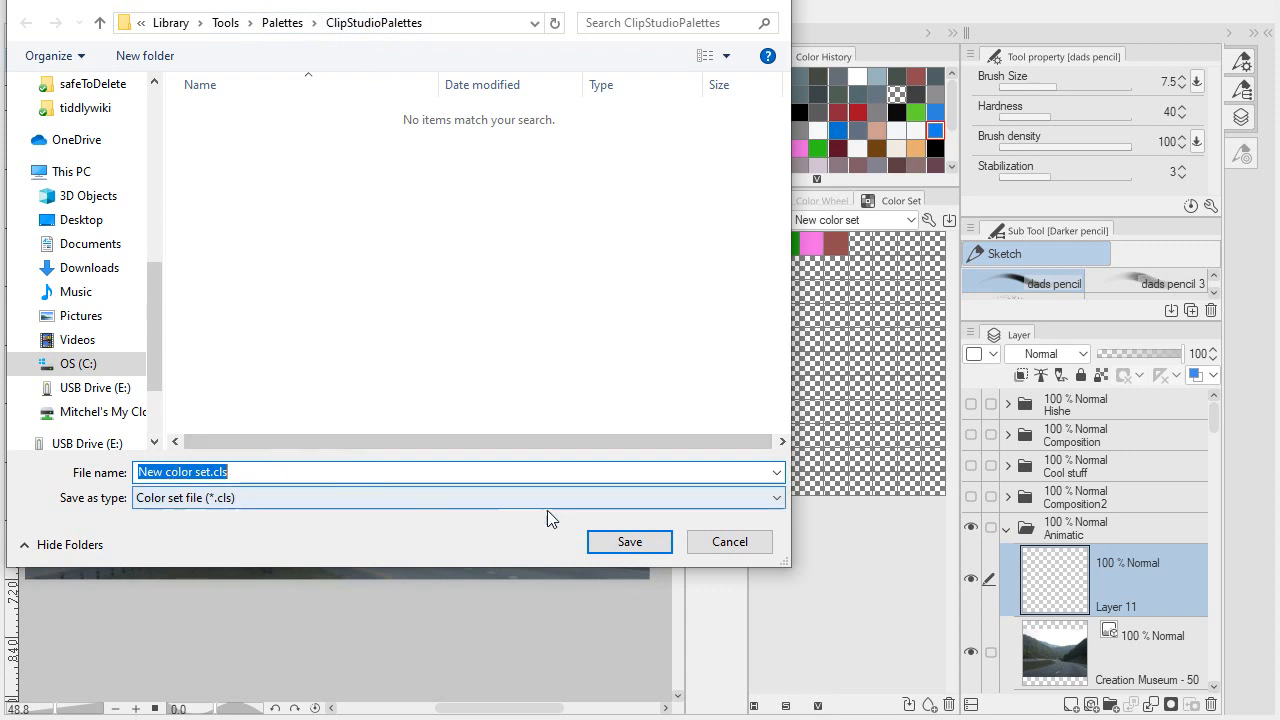
left_click(596, 540)
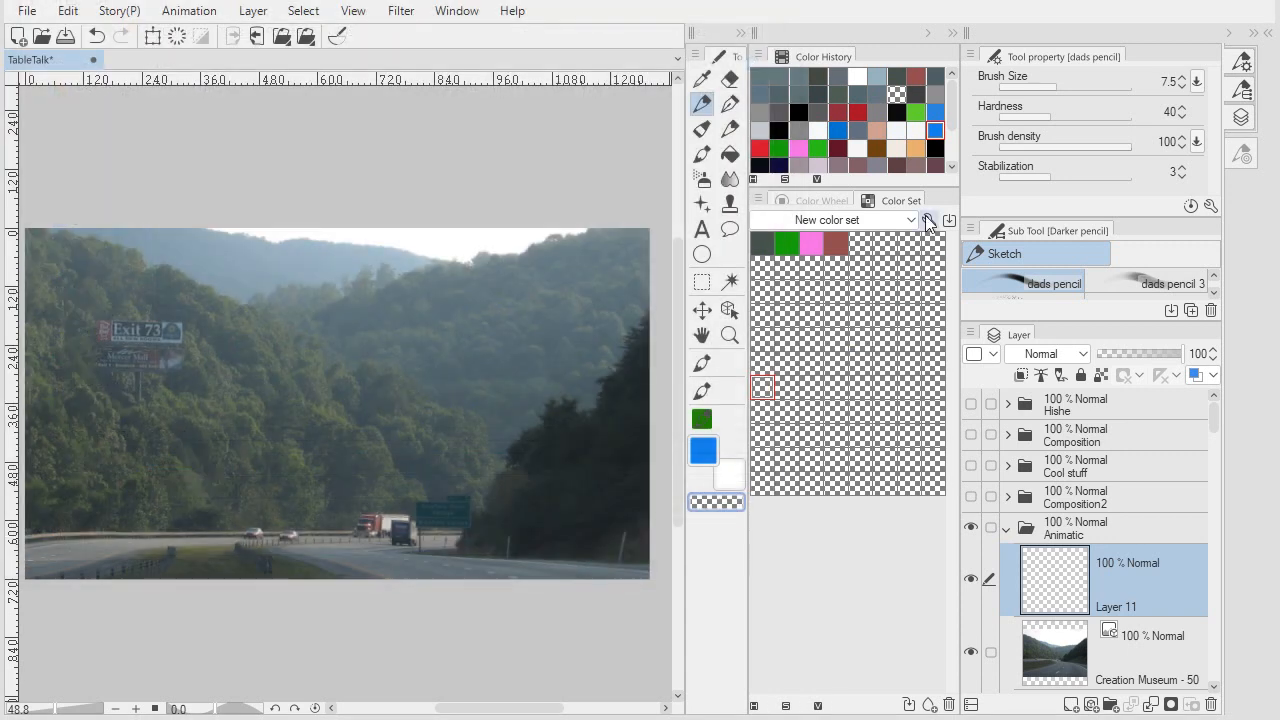
Step: Open the import of a color set file
left_click(758, 203)
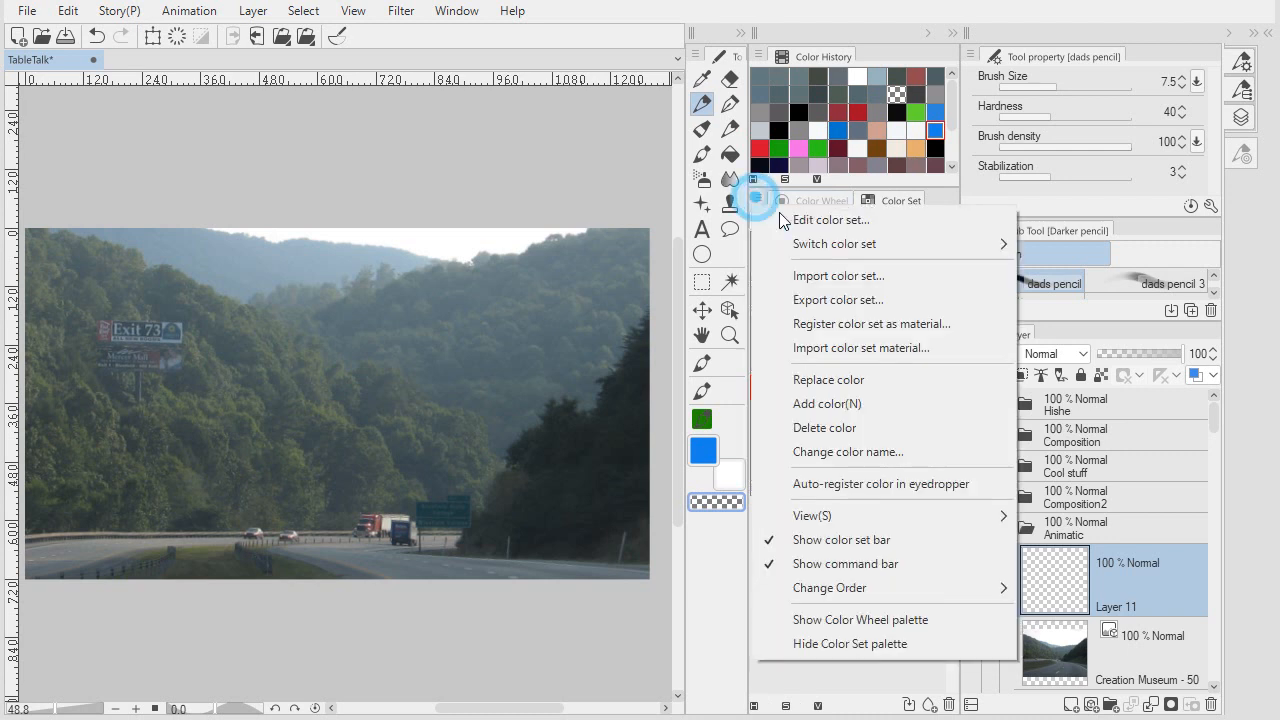
left_click(839, 285)
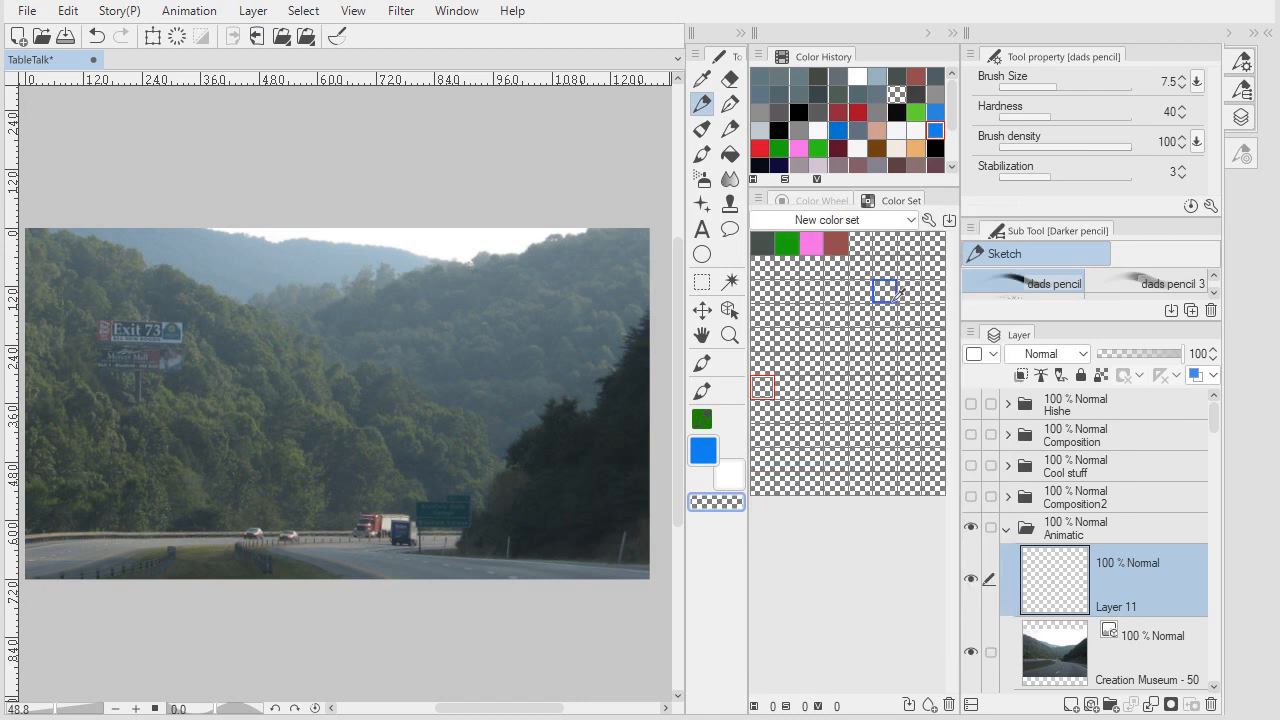